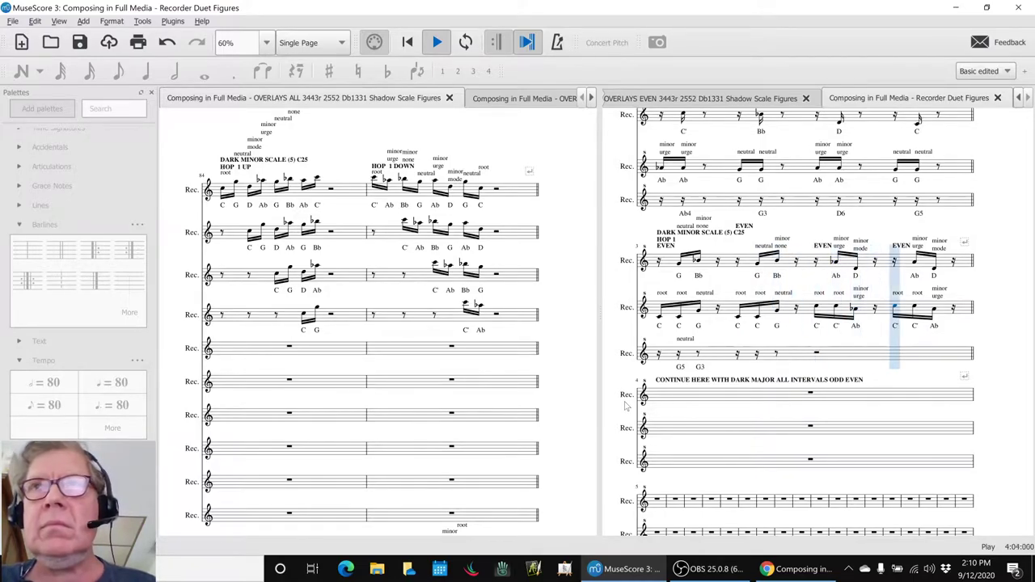
Step: Stop playback and return to the start of the OVERLAYS ALL score
{"action": "key", "text": "space"}
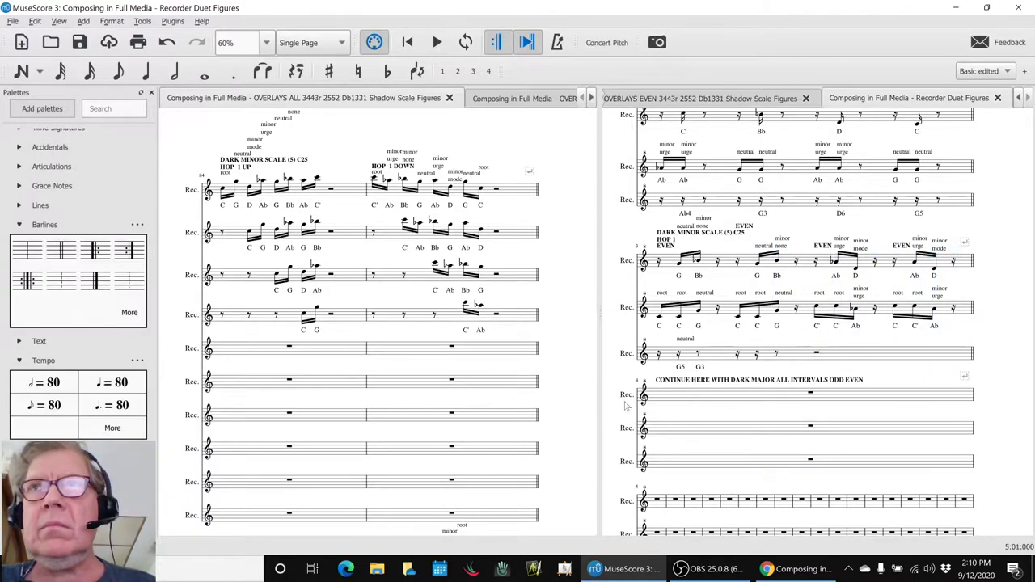
{"action": "key", "text": "ctrl+Home"}
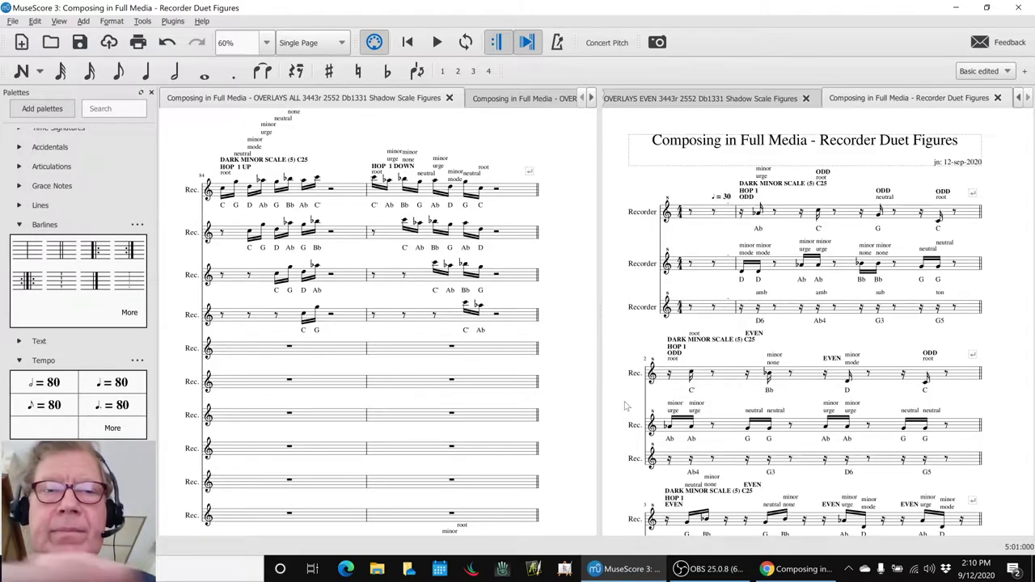
{"action": "key", "text": "n"}
{"action": "key", "text": "Escape"}
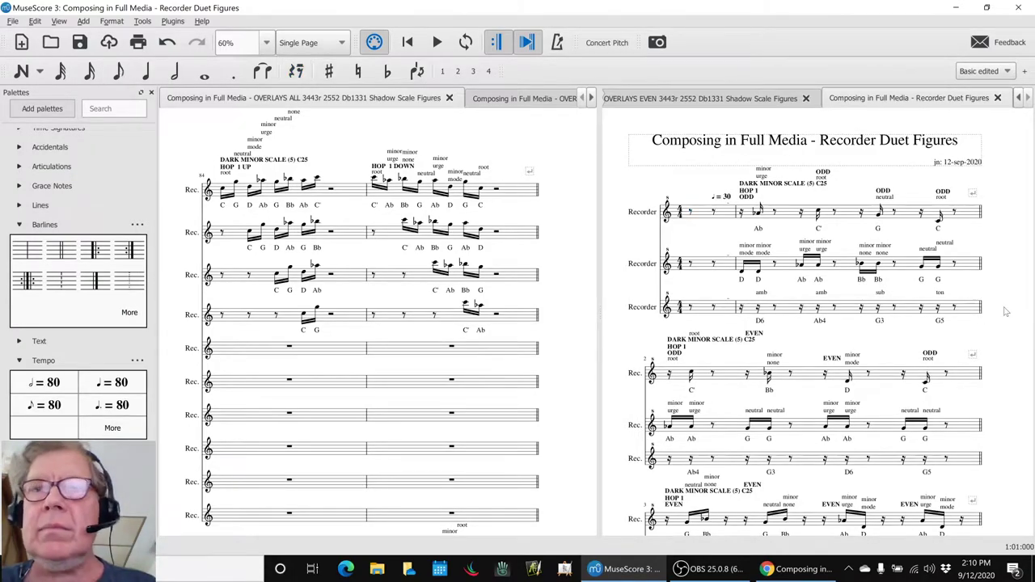
{"action": "key", "text": "n"}
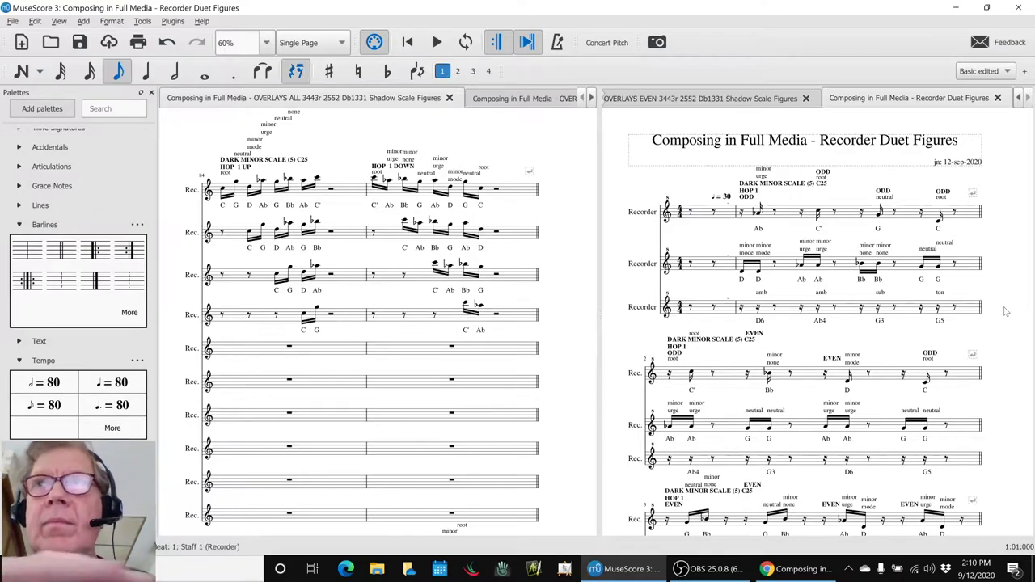
{"action": "key", "text": "Escape"}
Step: Show the OVERLAYS ODD score in the right pane, then switch over to OBS
{"action": "left_click", "coordinate": [730, 100]}
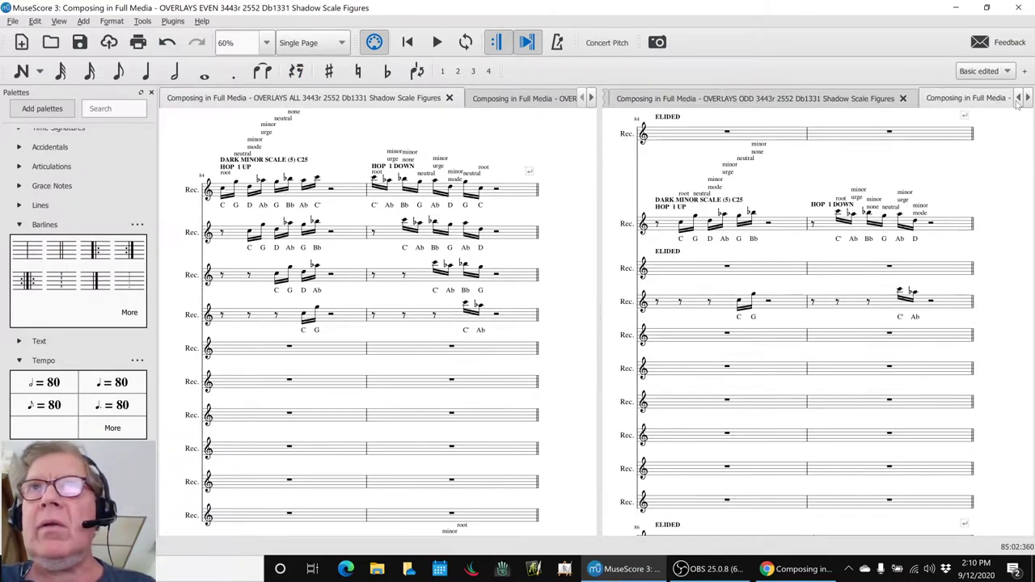
{"action": "left_click", "coordinate": [1019, 98]}
{"action": "left_click", "coordinate": [724, 98]}
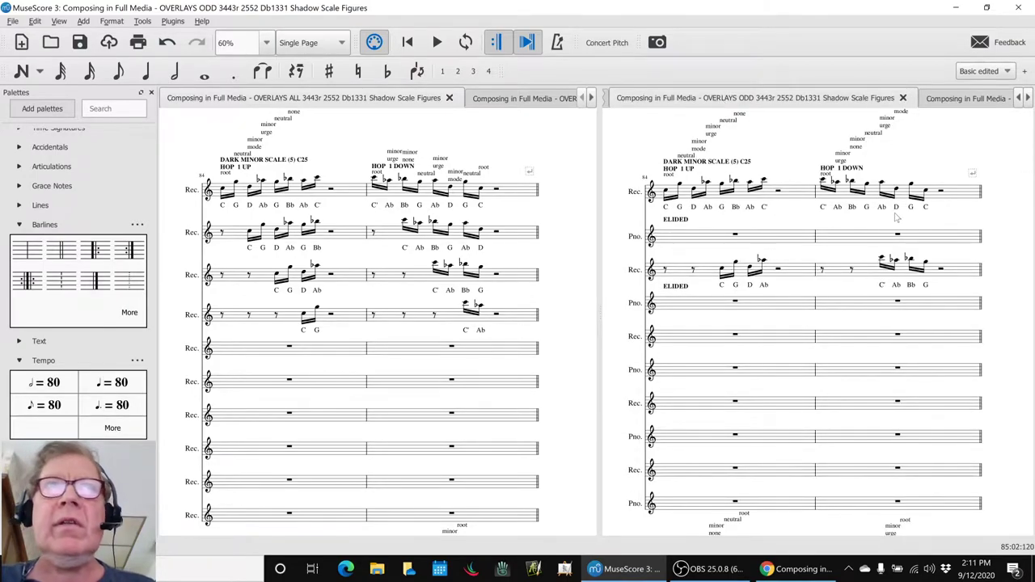
{"action": "key", "text": "alt+Tab"}
{"action": "key", "text": "alt+Tab"}
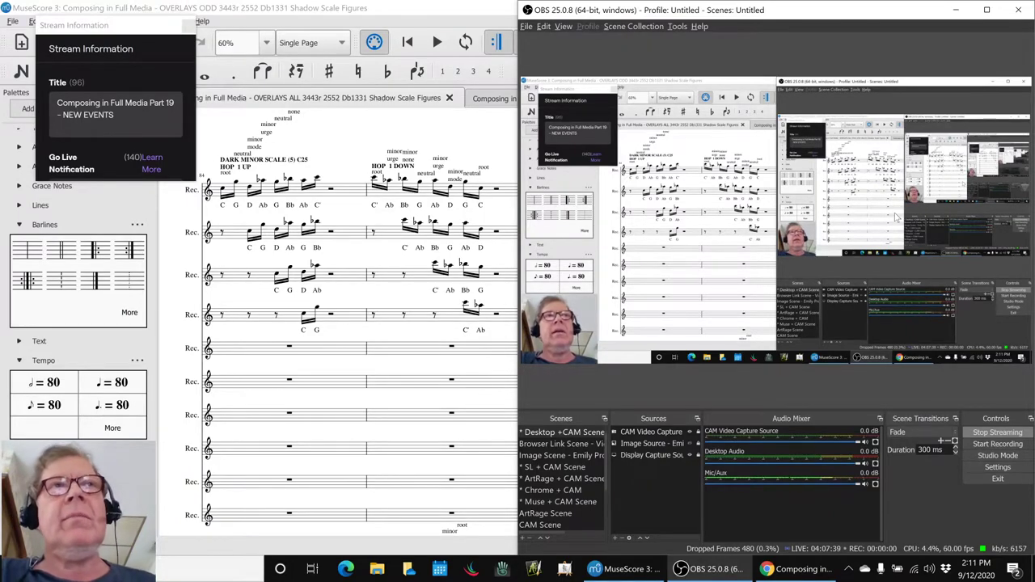
{"action": "left_click", "coordinate": [720, 570]}
{"action": "key", "text": "alt+Tab"}
{"action": "key", "text": "alt+Tab"}
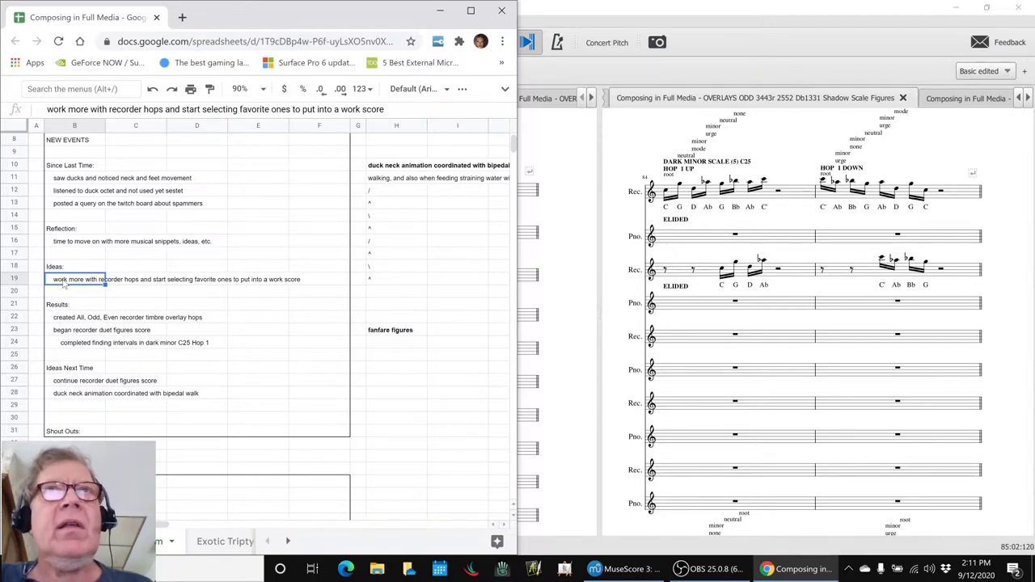
{"action": "left_click", "coordinate": [588, 6]}
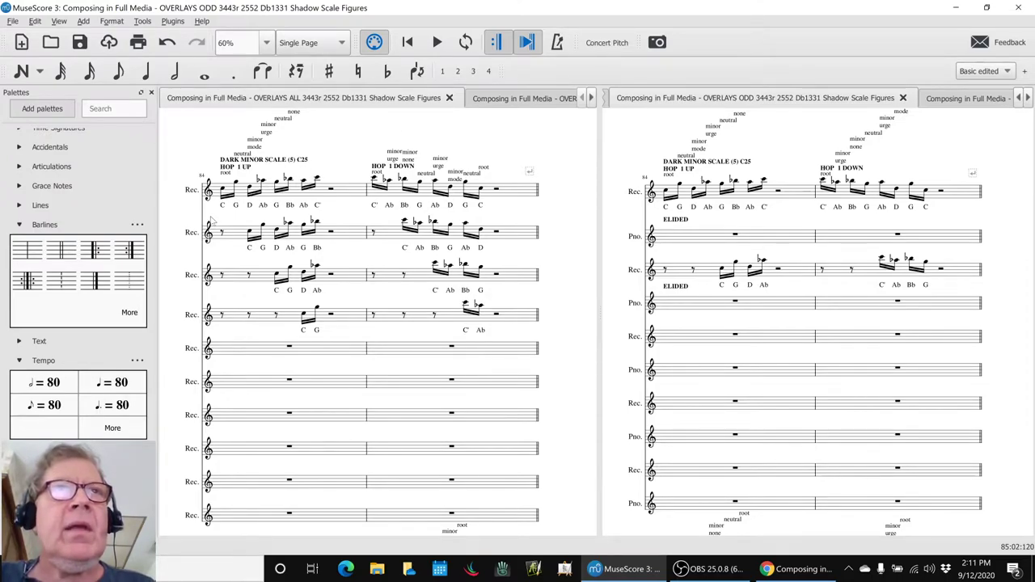
Step: Play back measure 84 of the fourth Rec. staff in the OVERLAYS ALL score
{"action": "left_click", "coordinate": [239, 315]}
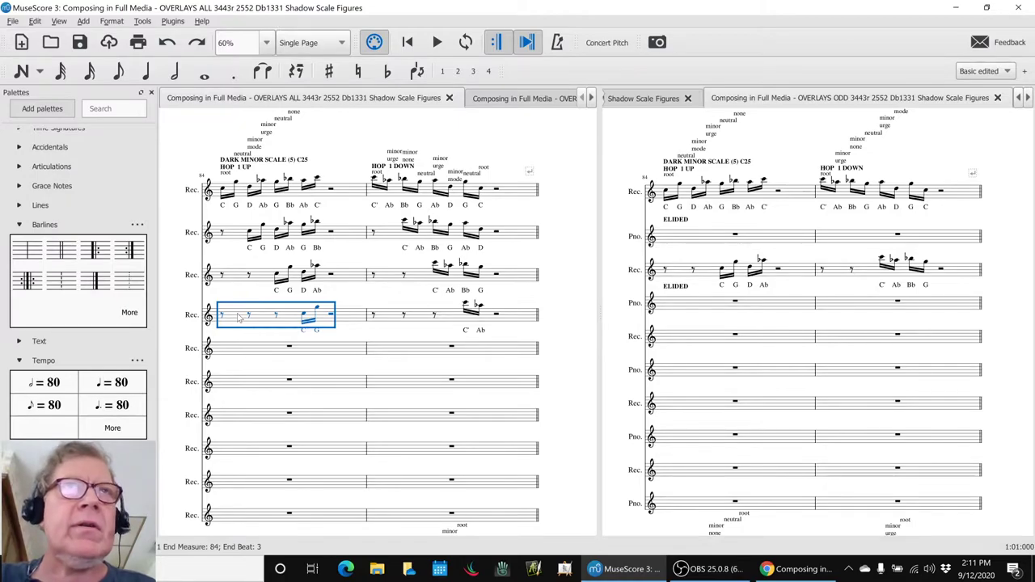
{"action": "key", "text": "space"}
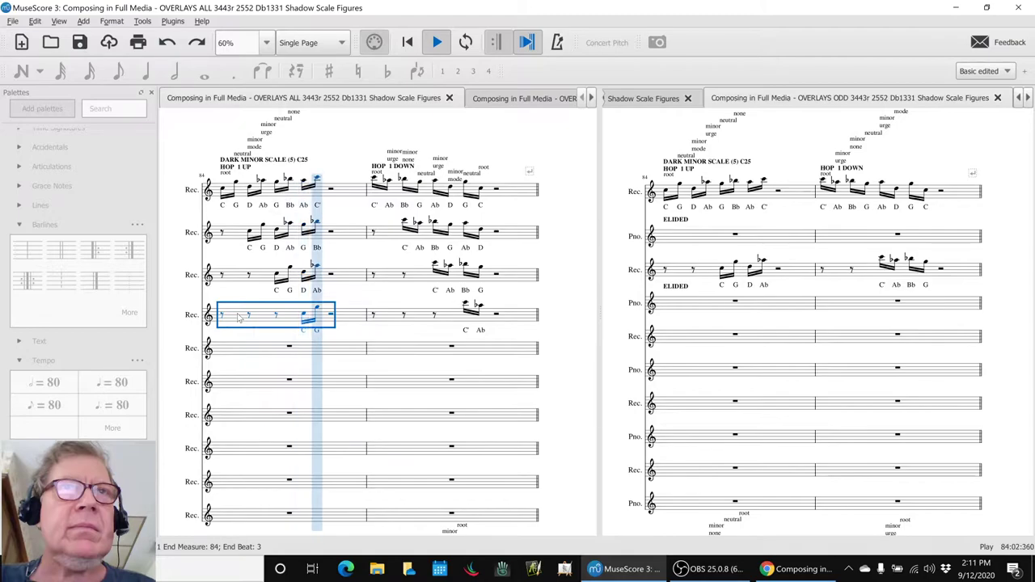
{"action": "key", "text": "space"}
{"action": "left_click", "coordinate": [239, 338]}
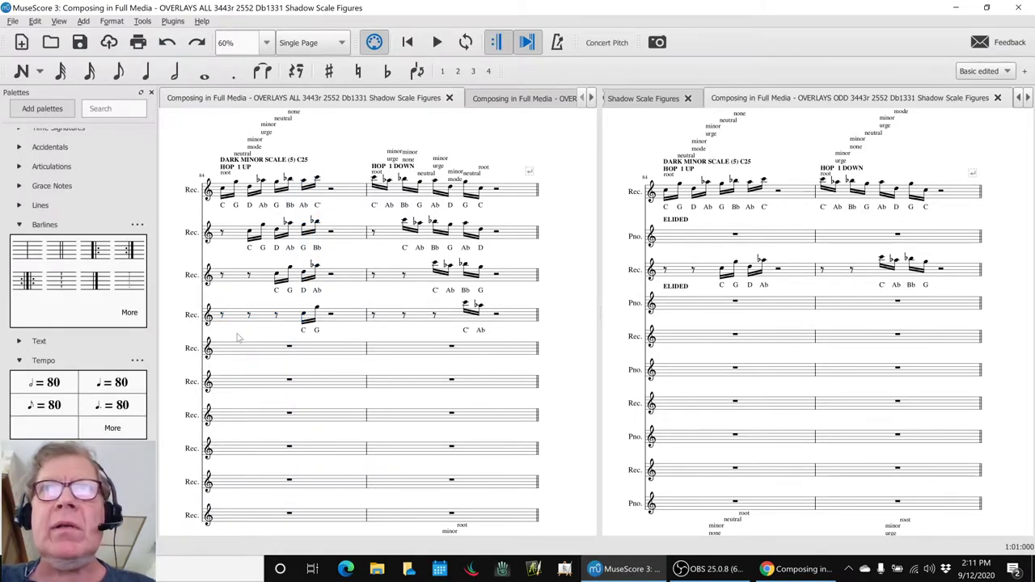
Step: Play measure 84 in the ODD score, then show OVERLAYS ODD in the left pane
{"action": "left_click", "coordinate": [660, 242]}
{"action": "left_click", "coordinate": [616, 282]}
{"action": "key", "text": "space"}
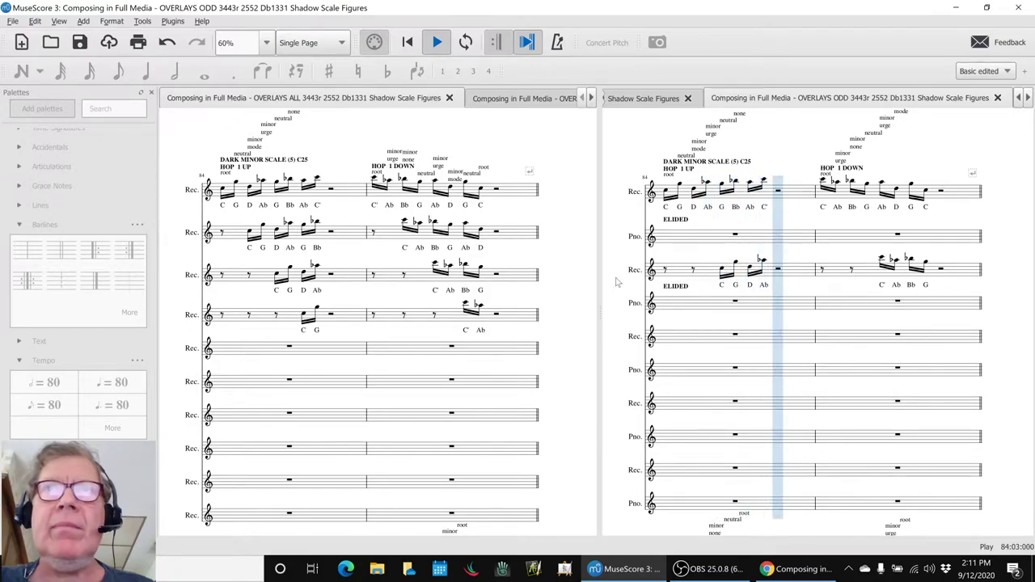
{"action": "key", "text": "space"}
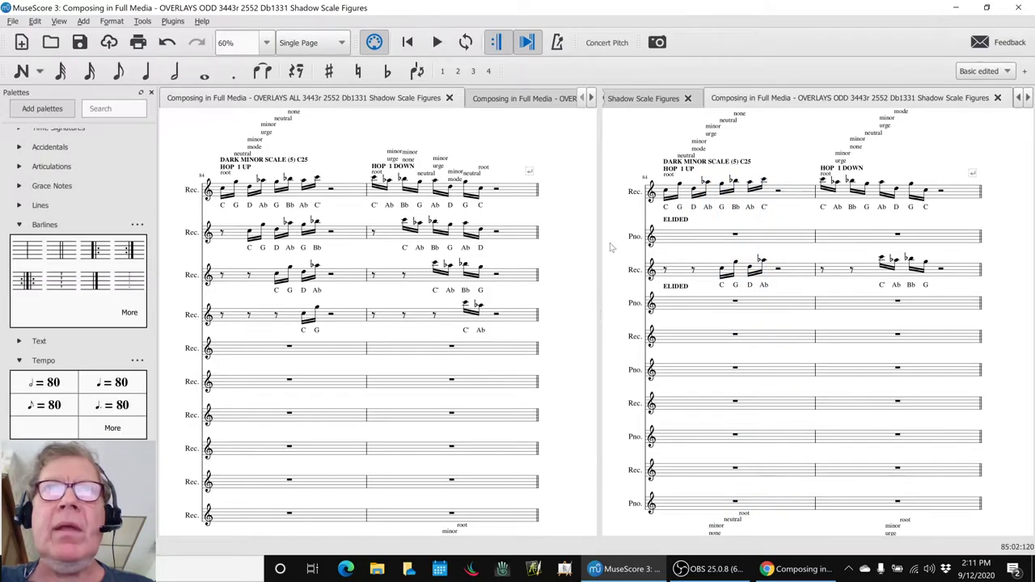
{"action": "left_click", "coordinate": [534, 98]}
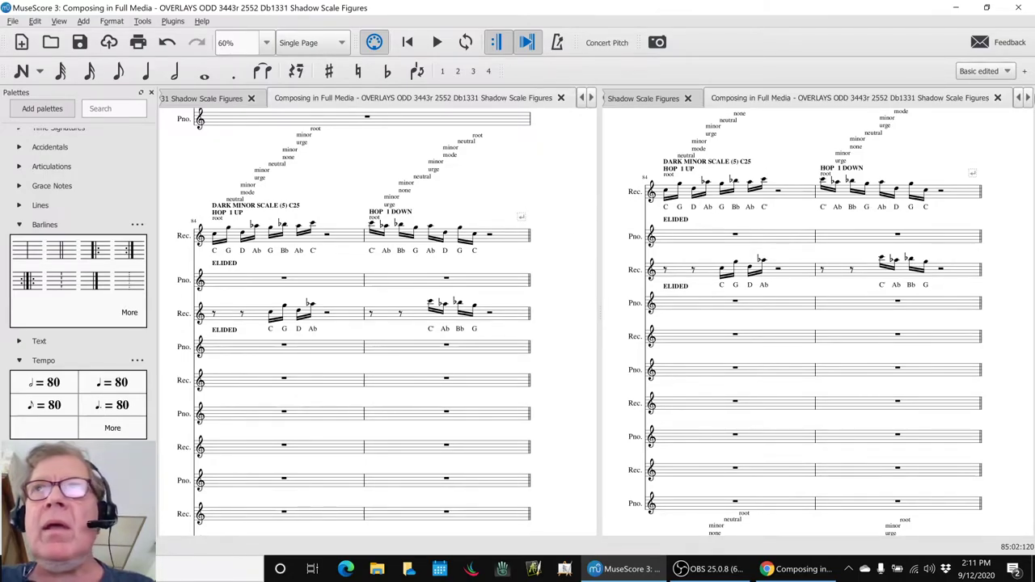
Step: Show OVERLAYS EVEN on the right with OVERLAYS ALL on the left
{"action": "left_click", "coordinate": [1028, 97]}
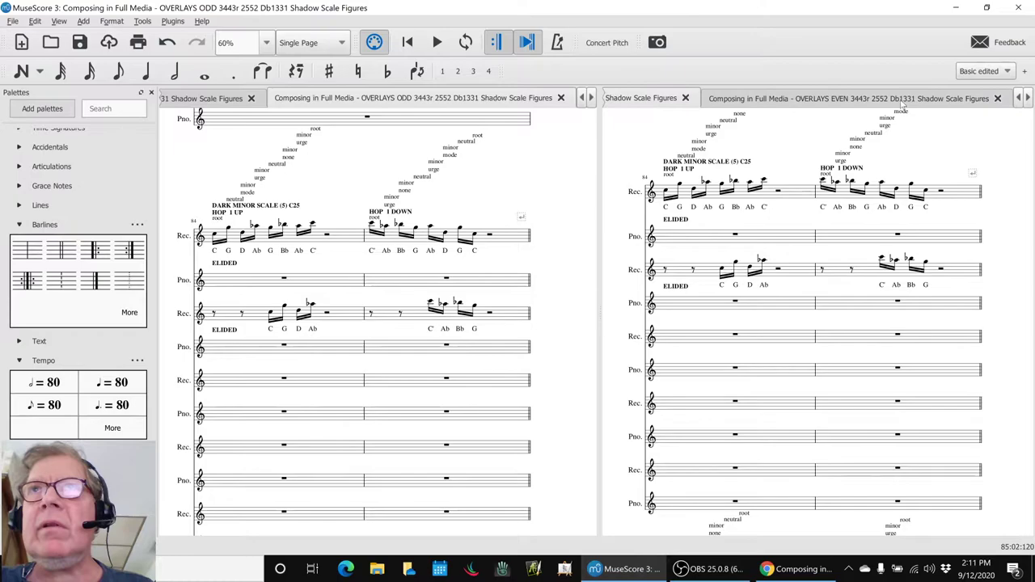
{"action": "left_click", "coordinate": [901, 105]}
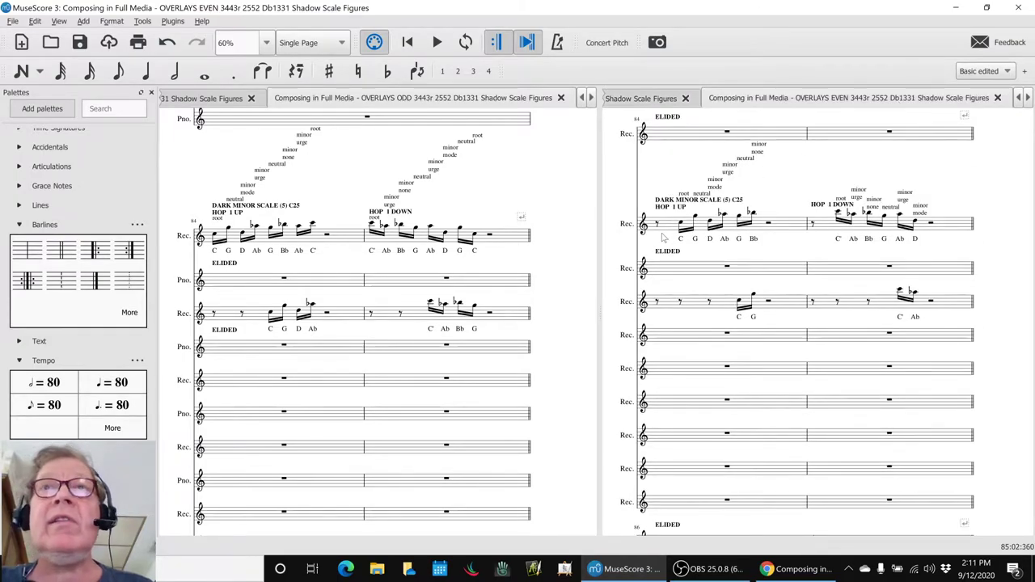
{"action": "left_click", "coordinate": [215, 99]}
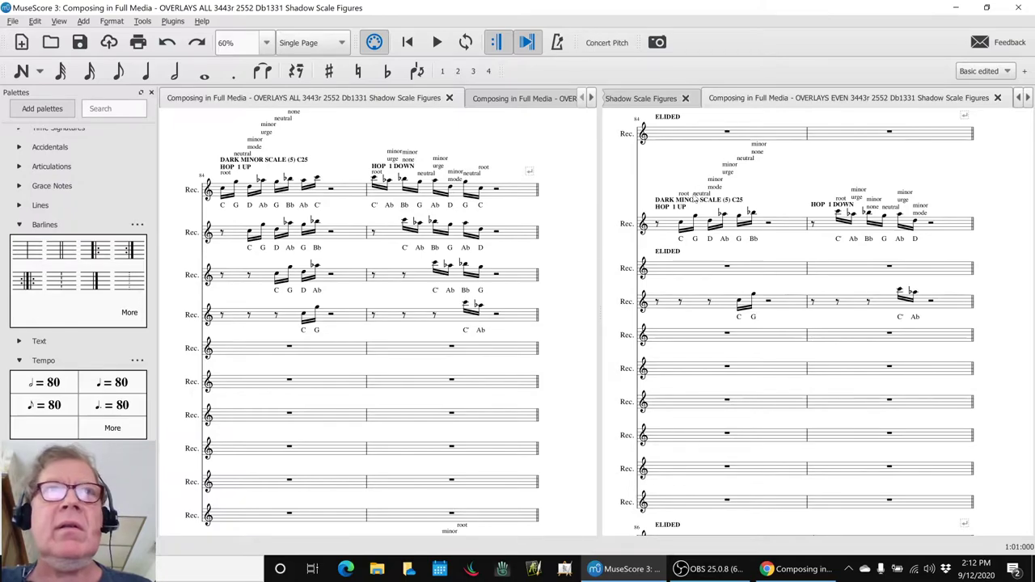
Step: Play measure 84's hop figure in the EVEN score, then put OVERLAYS ODD on the left
{"action": "left_click", "coordinate": [785, 232]}
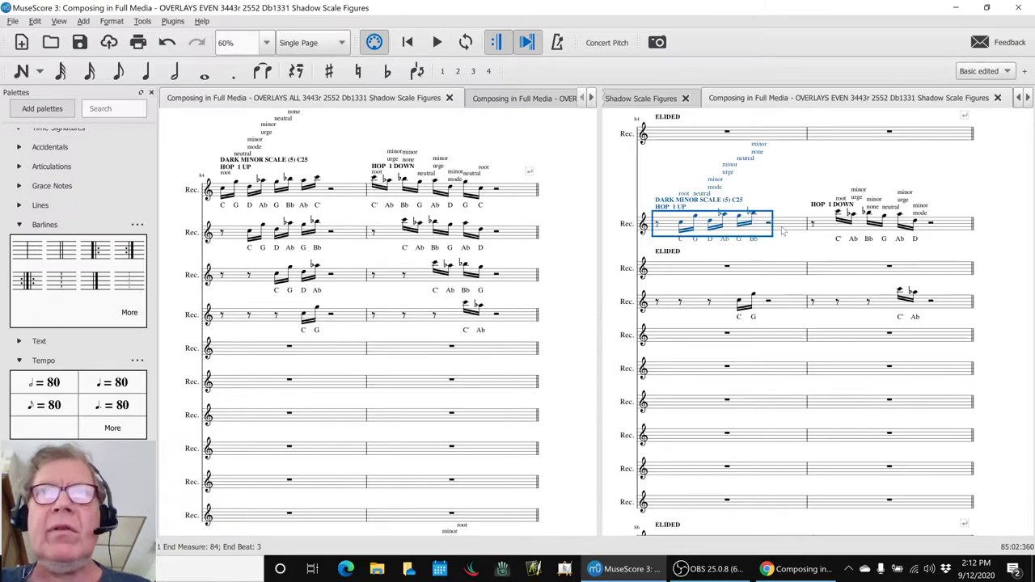
{"action": "key", "text": "space"}
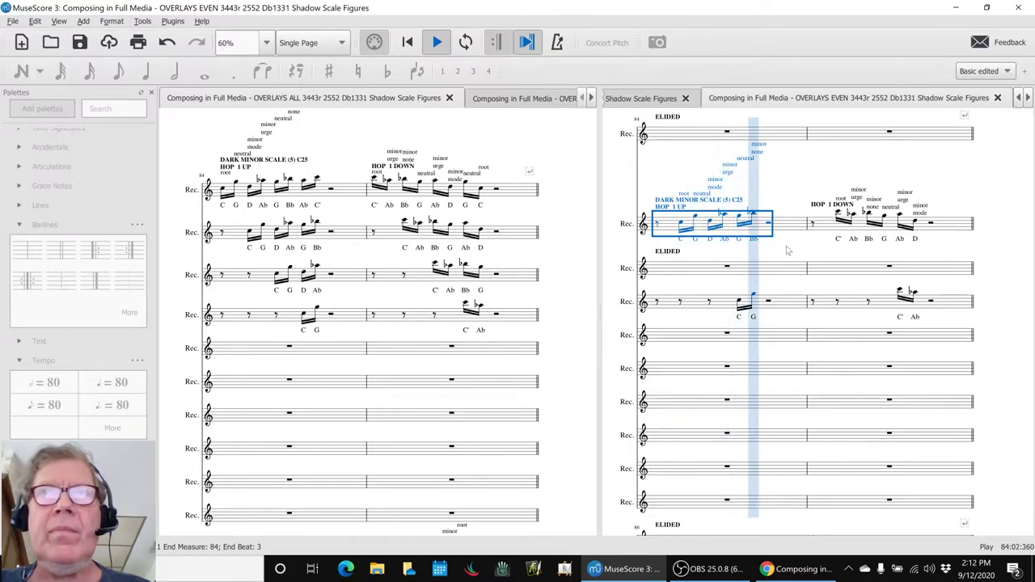
{"action": "key", "text": "Escape"}
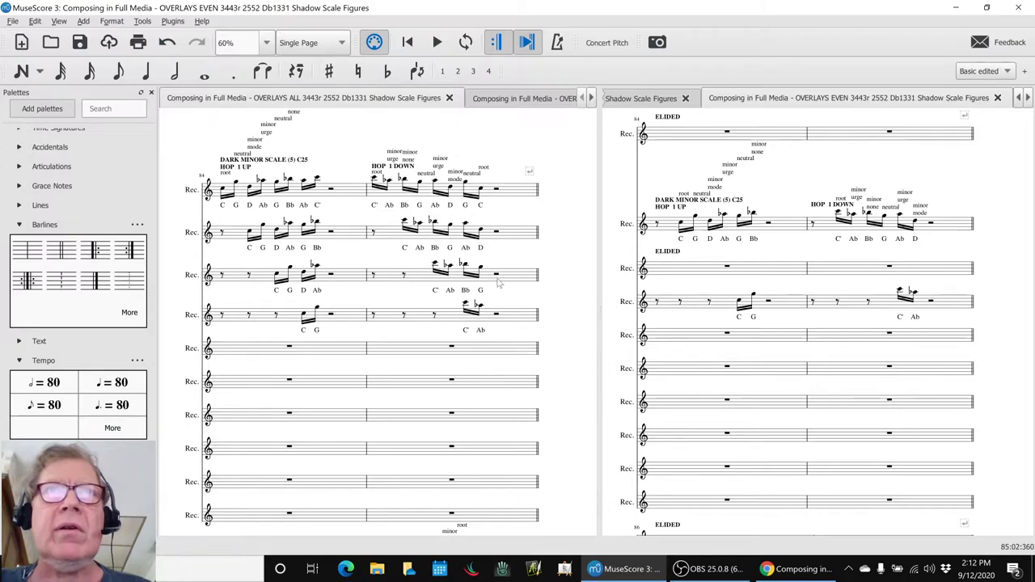
{"action": "left_click", "coordinate": [509, 98]}
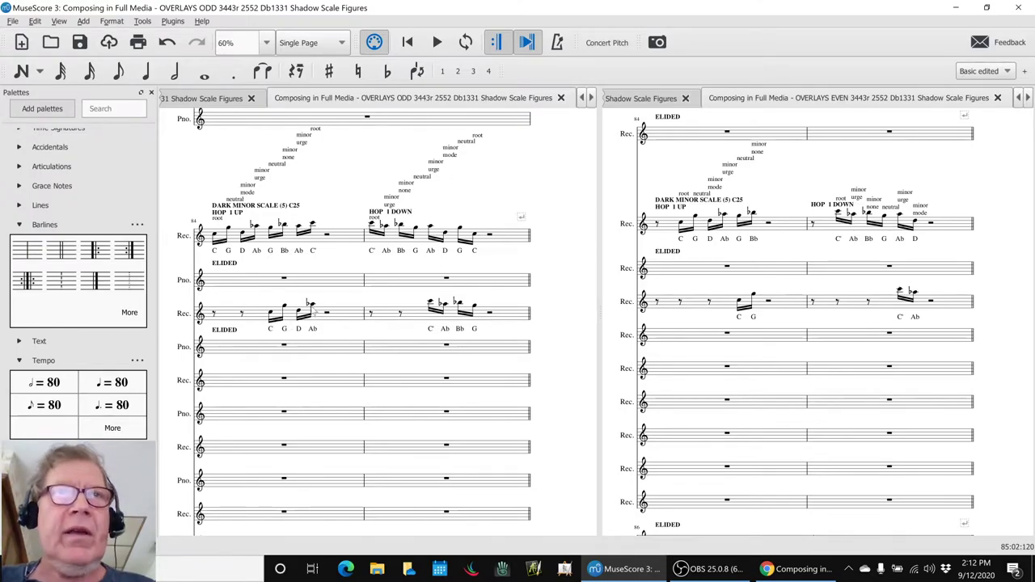
{"action": "left_click", "coordinate": [311, 305]}
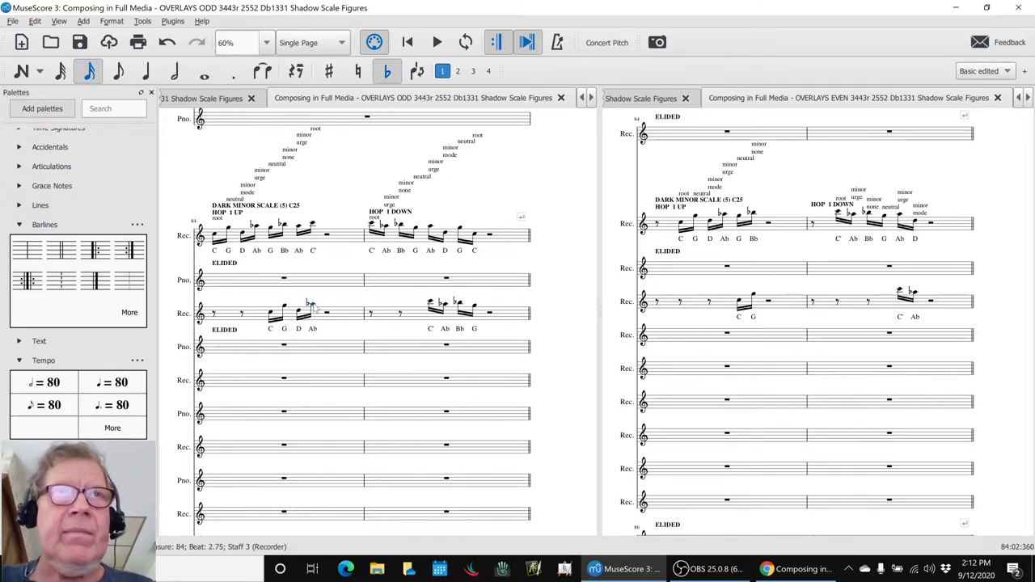
{"action": "key", "text": "space"}
{"action": "key", "text": "space"}
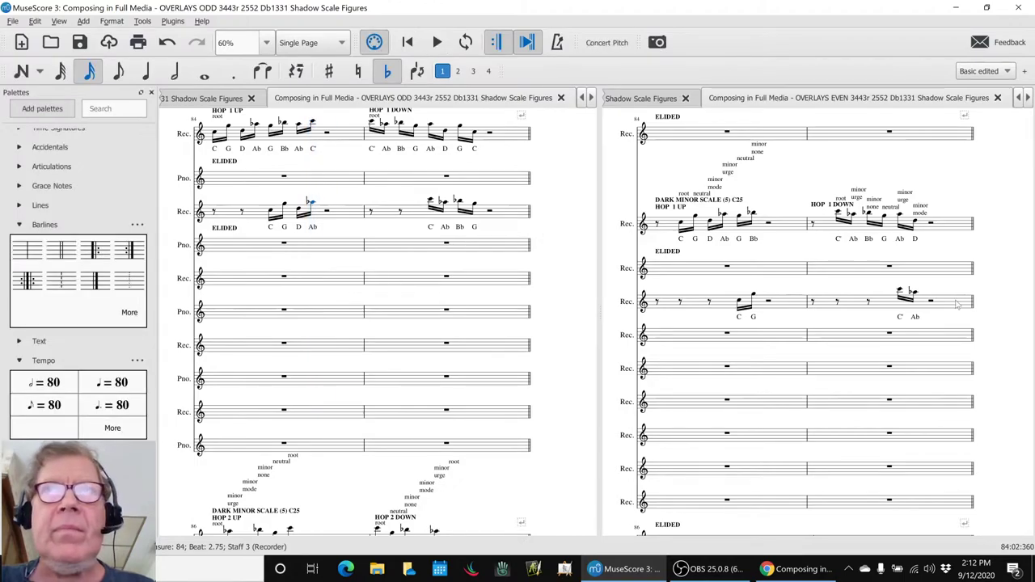
{"action": "left_click", "coordinate": [753, 297]}
{"action": "key", "text": "space"}
{"action": "key", "text": "space"}
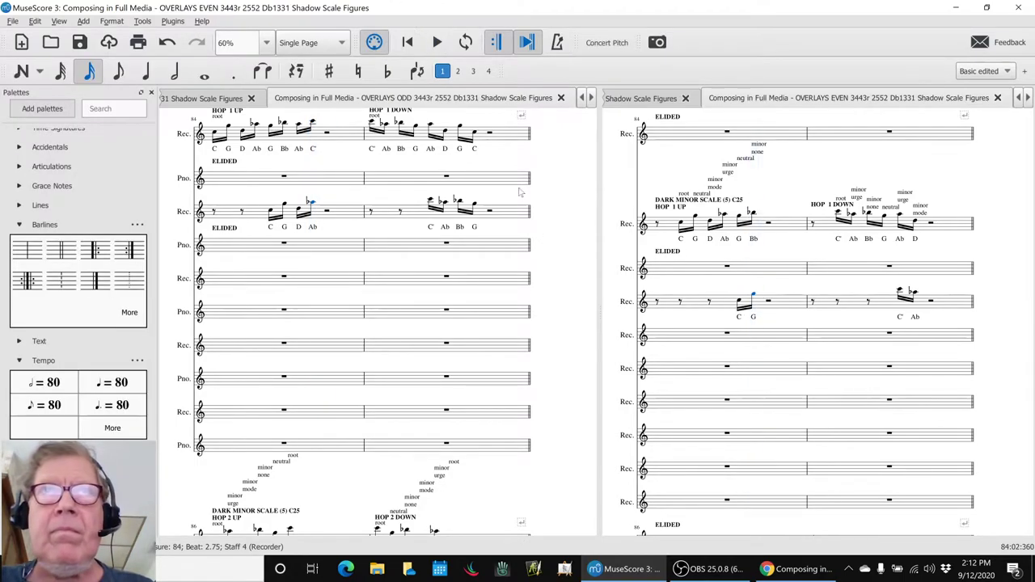
{"action": "left_click", "coordinate": [914, 293]}
{"action": "key", "text": "space"}
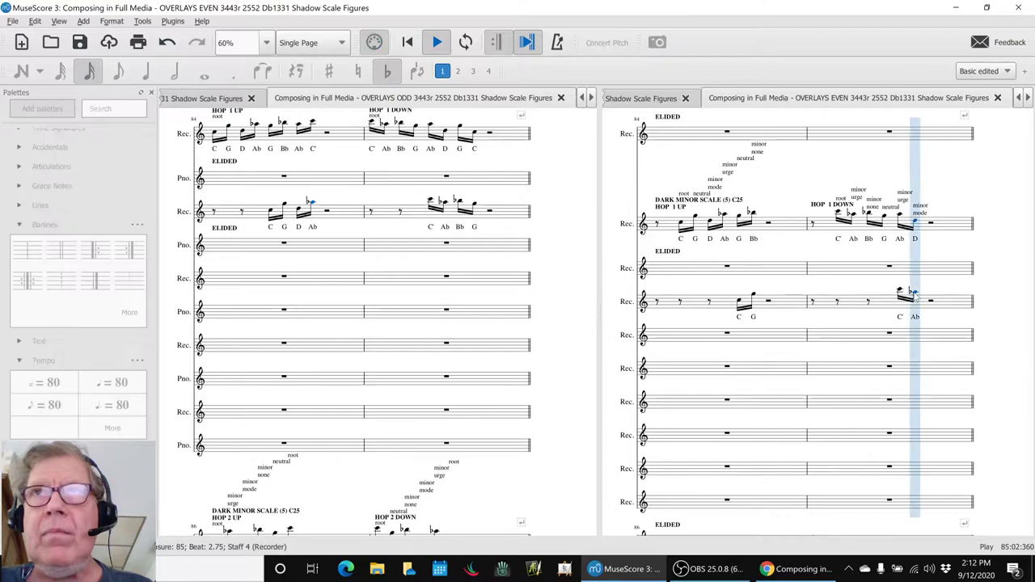
{"action": "key", "text": "space"}
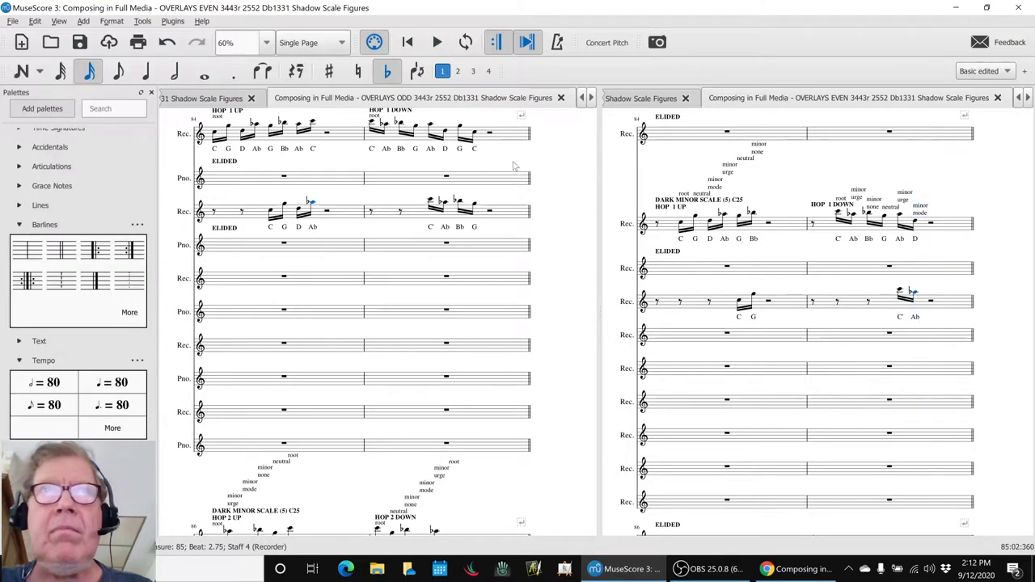
{"action": "left_click", "coordinate": [476, 207]}
{"action": "key", "text": "space"}
{"action": "key", "text": "space"}
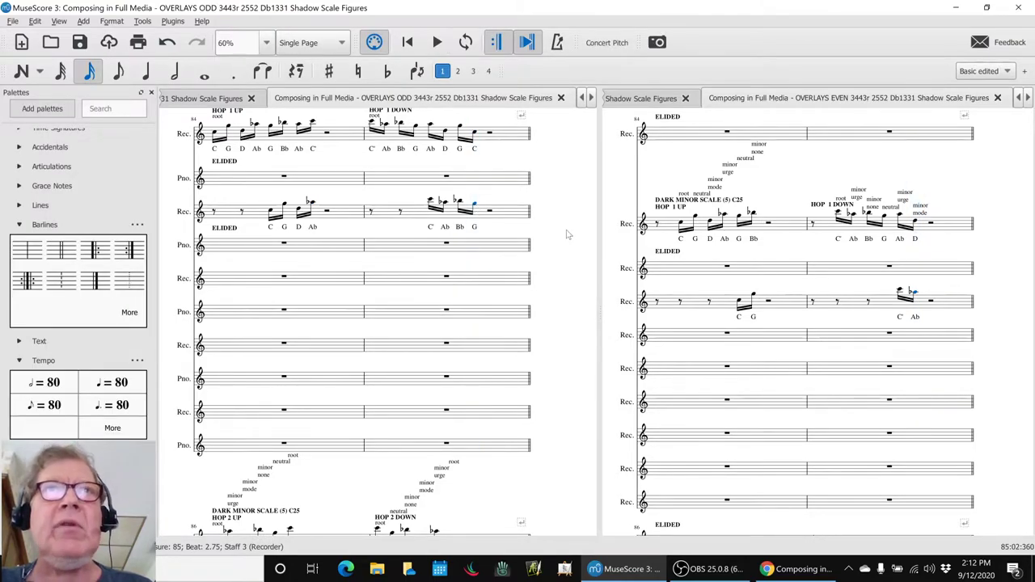
{"action": "key", "text": "Escape"}
{"action": "scroll", "coordinate": [567, 235], "scroll_direction": "up", "scroll_amount": 1}
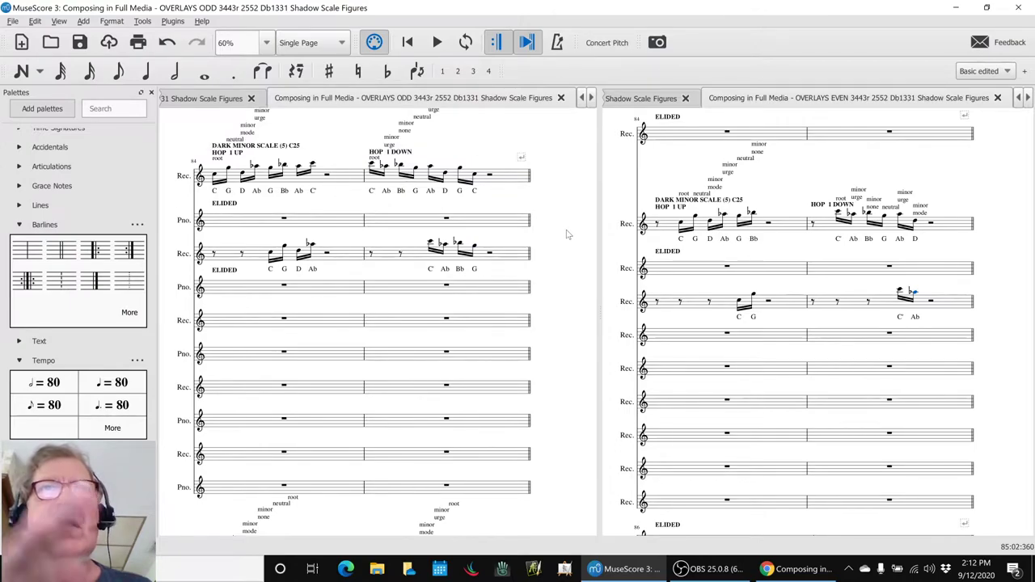
{"action": "left_click", "coordinate": [1028, 98]}
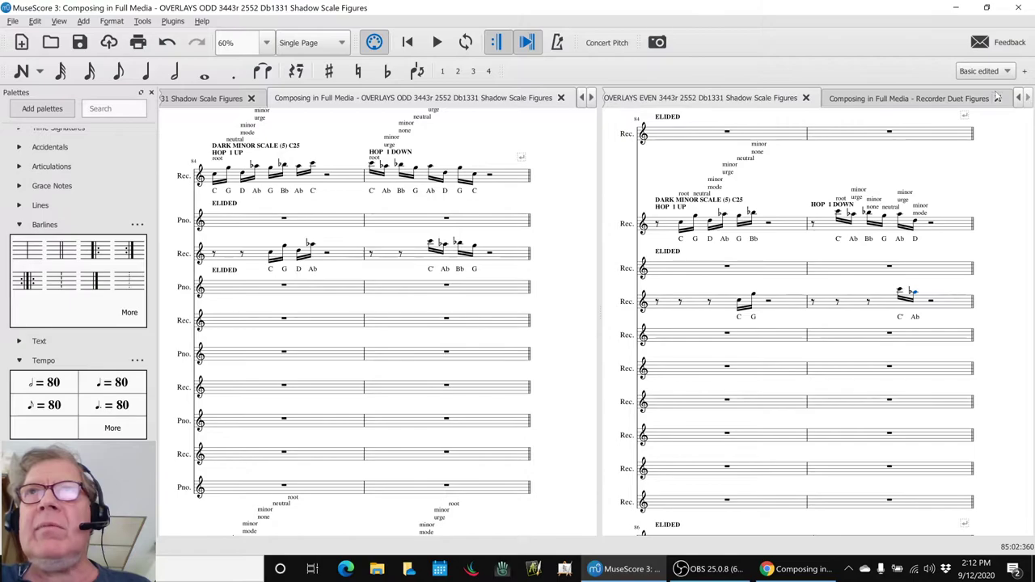
Step: Show Recorder Duet Figures on the right and play from measure 2 of the second recorder
{"action": "left_click", "coordinate": [976, 99]}
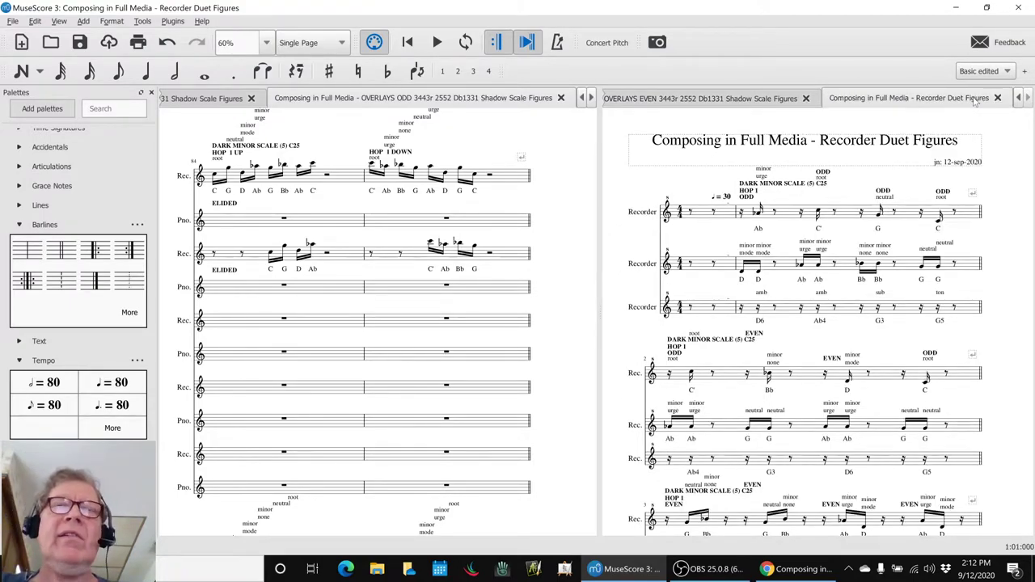
{"action": "left_click", "coordinate": [765, 100]}
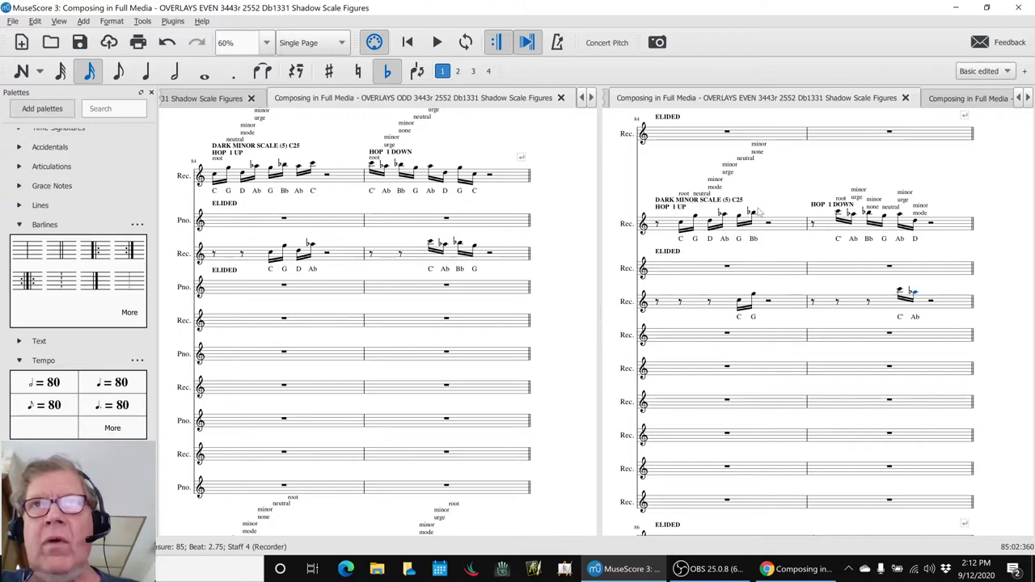
{"action": "left_click", "coordinate": [944, 101]}
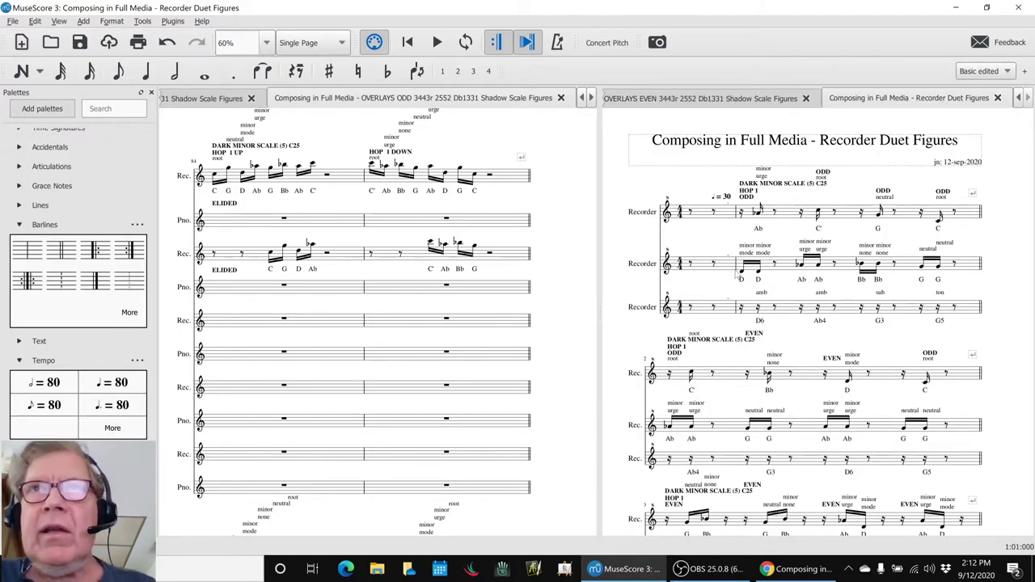
{"action": "left_click", "coordinate": [742, 276]}
{"action": "key", "text": "space"}
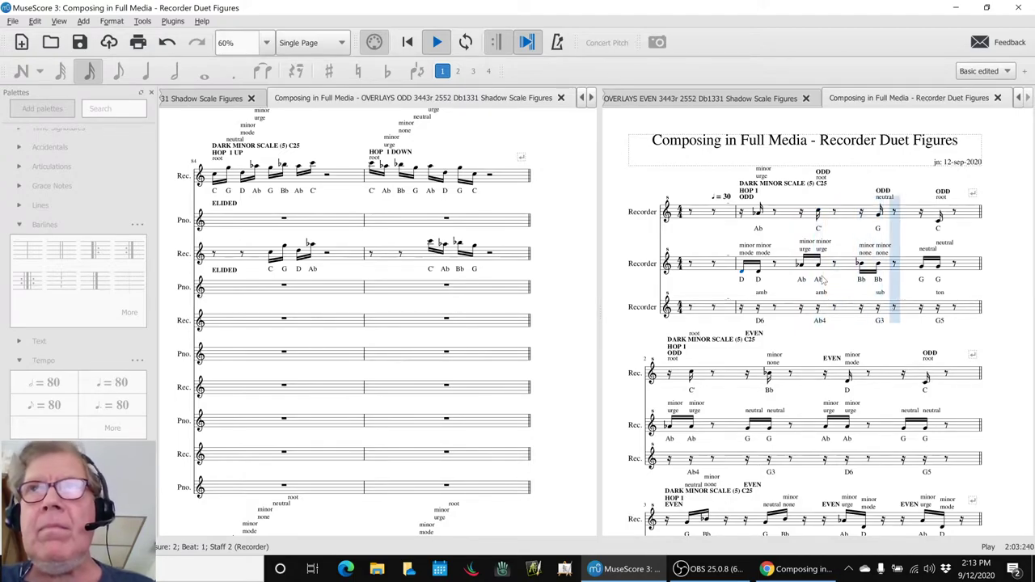
{"action": "key", "text": "space"}
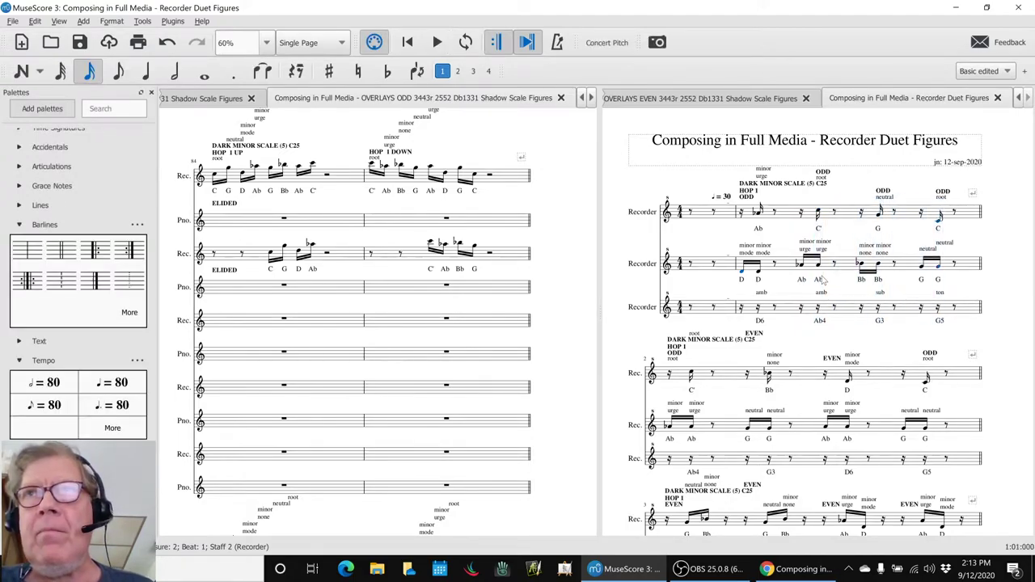
{"action": "key", "text": "Escape"}
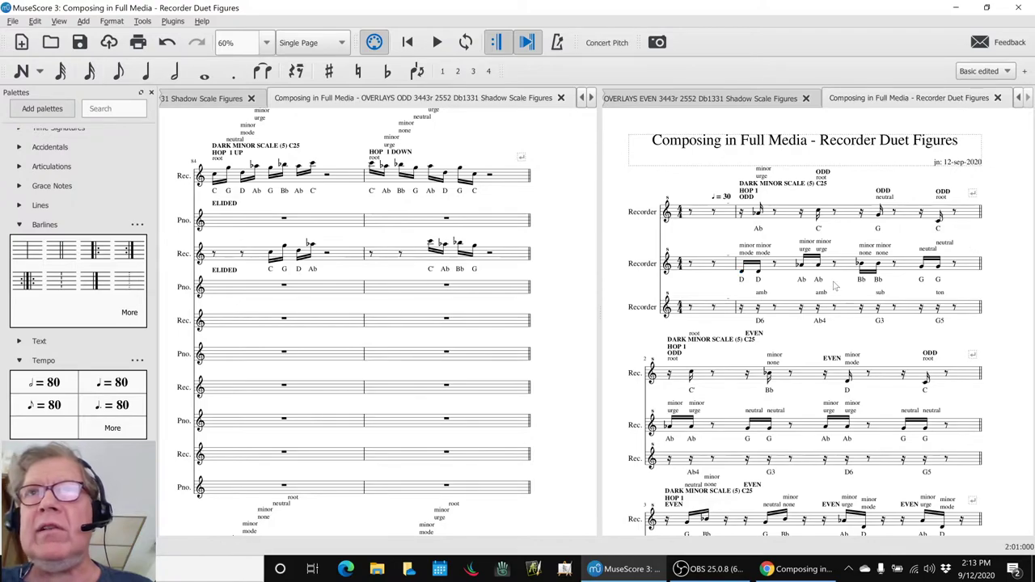
{"action": "left_click", "coordinate": [759, 321]}
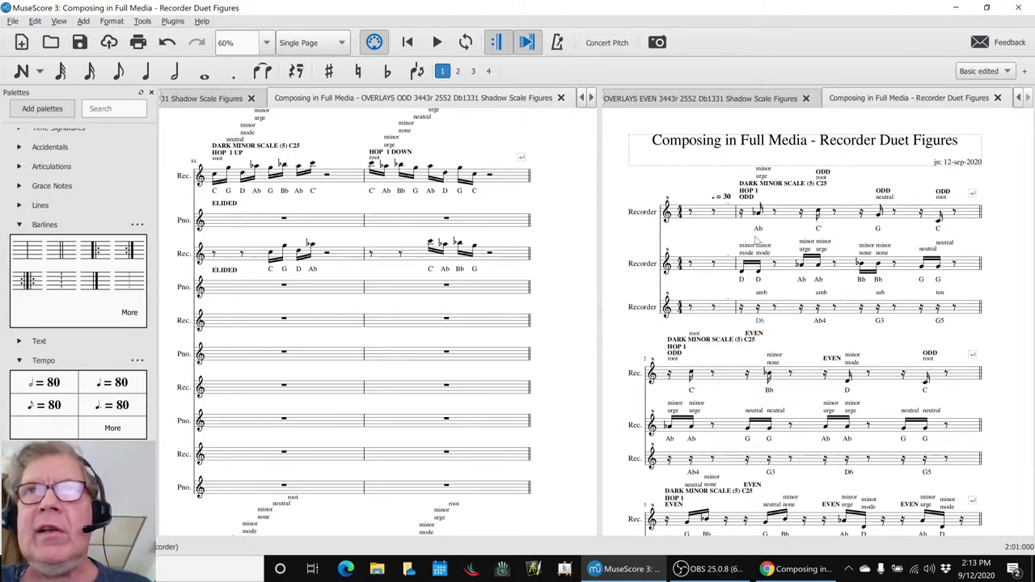
{"action": "left_click", "coordinate": [762, 248]}
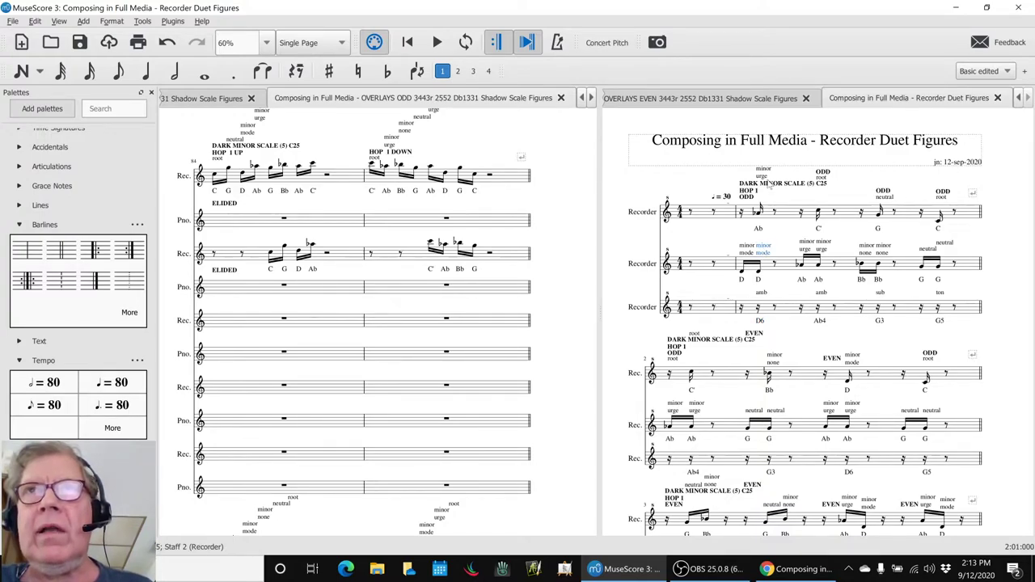
{"action": "left_click", "coordinate": [762, 178]}
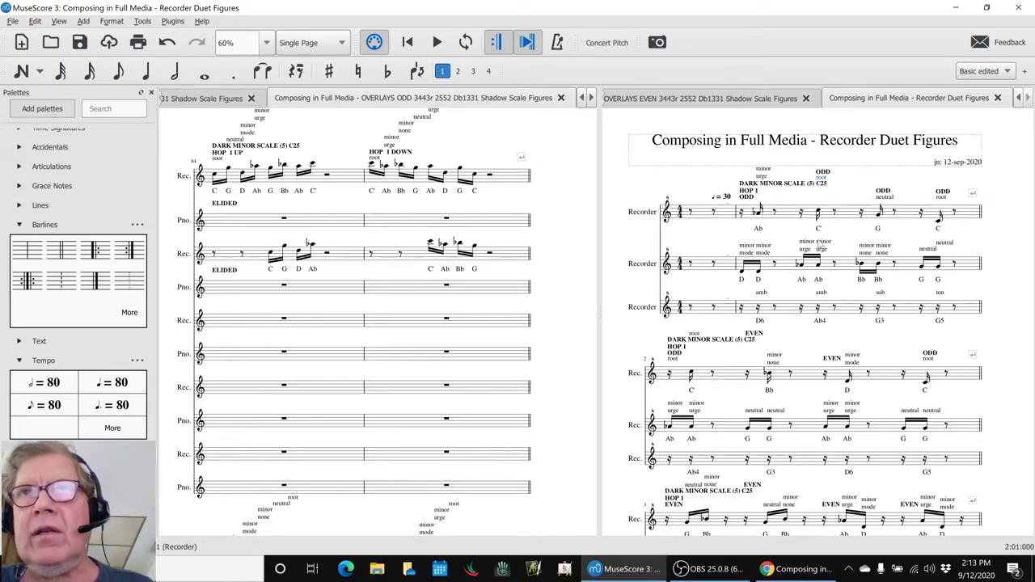
{"action": "left_click", "coordinate": [821, 241]}
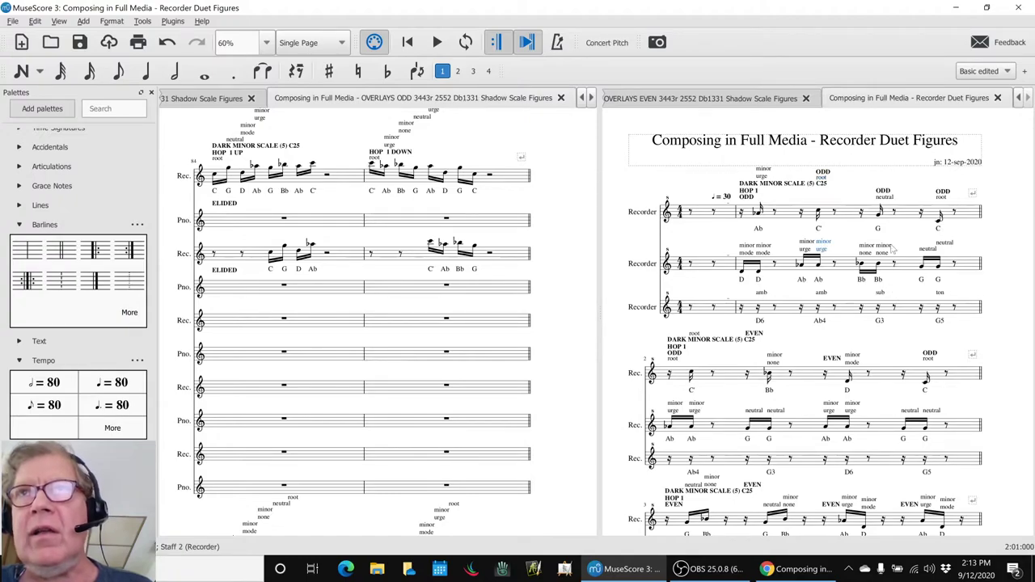
{"action": "left_click", "coordinate": [885, 197]}
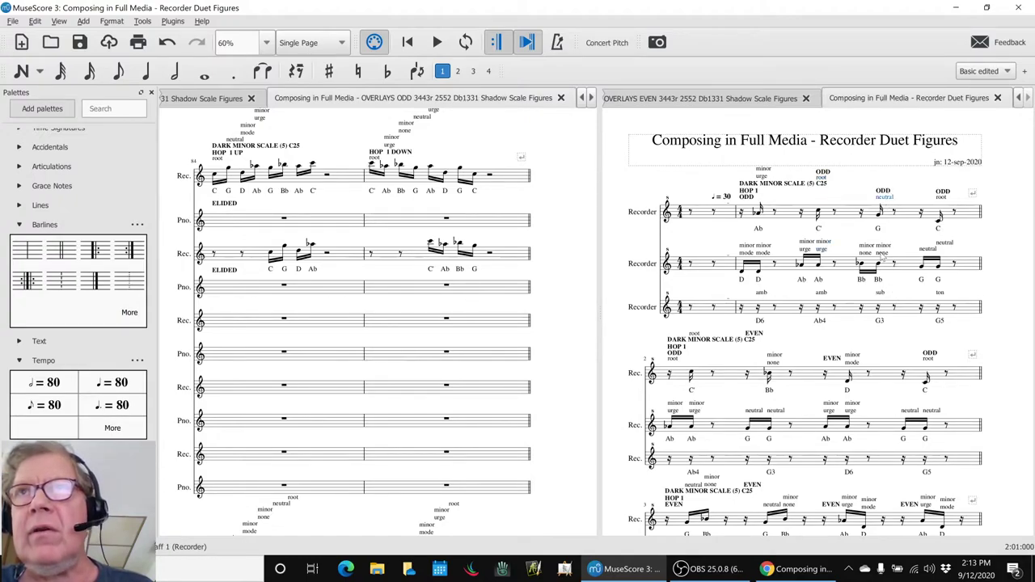
{"action": "left_click", "coordinate": [882, 253]}
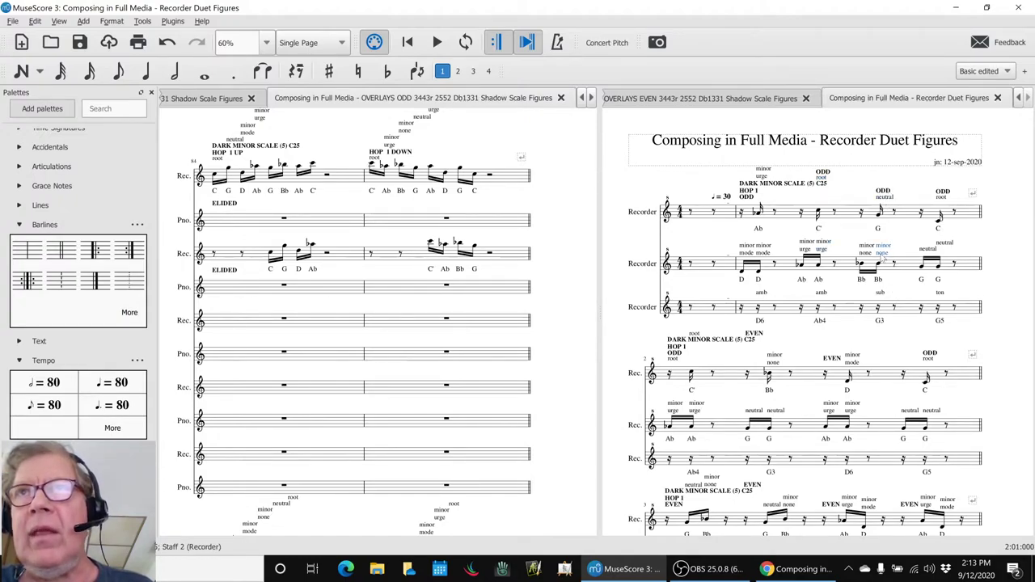
{"action": "left_click", "coordinate": [882, 294]}
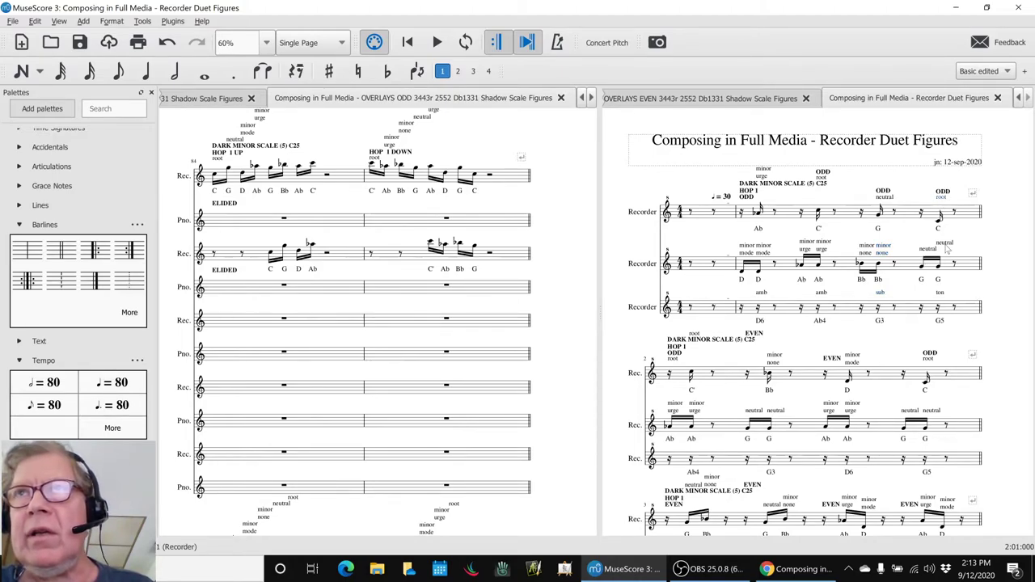
{"action": "left_click", "coordinate": [947, 245]}
{"action": "left_click", "coordinate": [940, 293]}
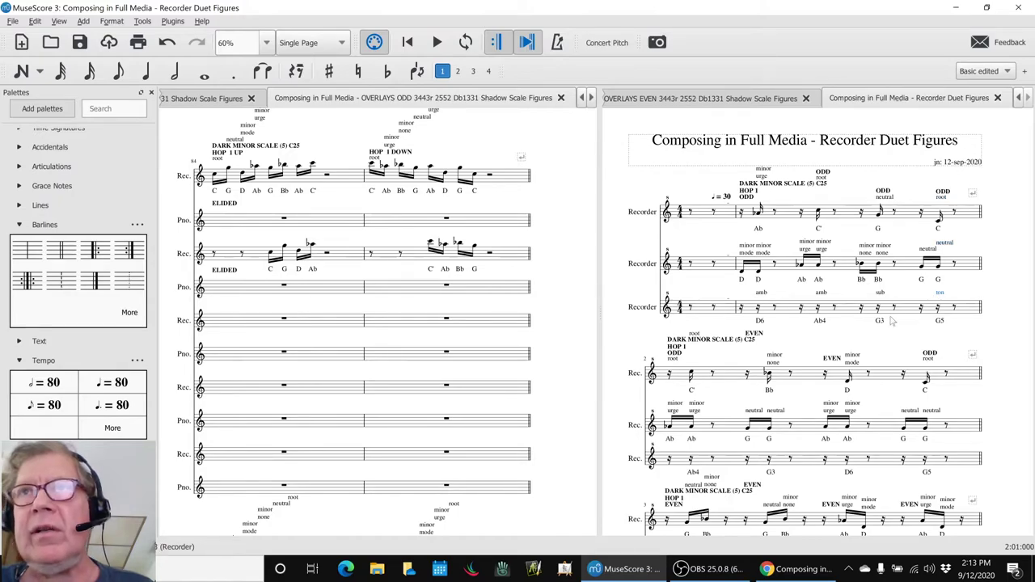
{"action": "key", "text": "Delete"}
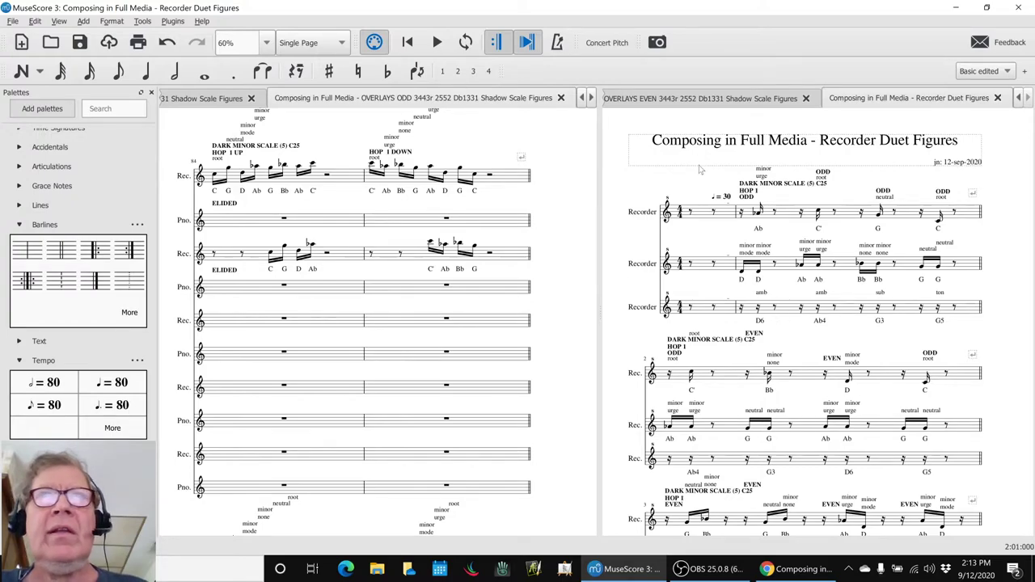
Step: Clear the note selection in the ODD score and show Recorder Duet Figures on the right
{"action": "left_click", "coordinate": [692, 98]}
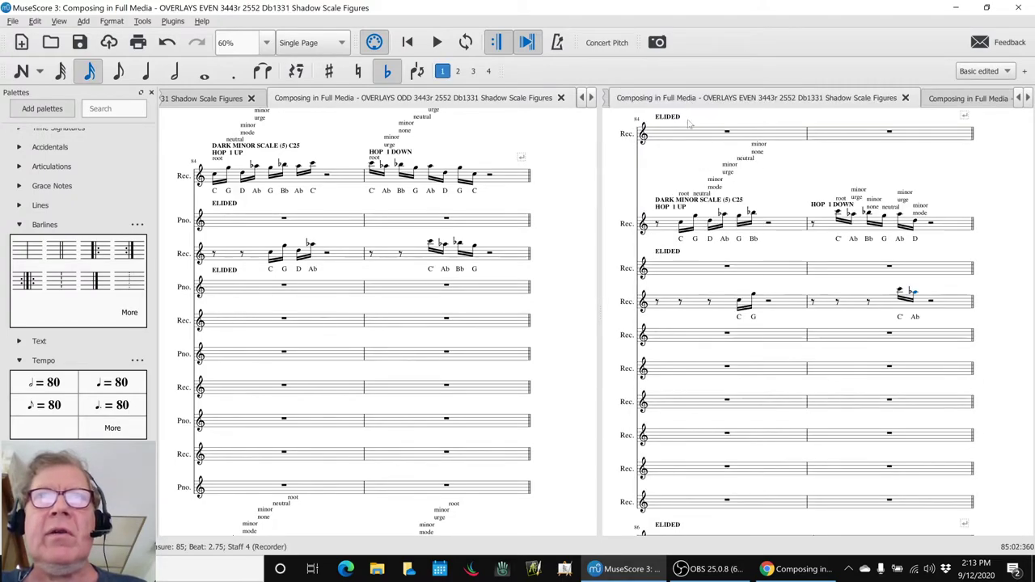
{"action": "left_click", "coordinate": [354, 175]}
{"action": "left_click", "coordinate": [270, 256]}
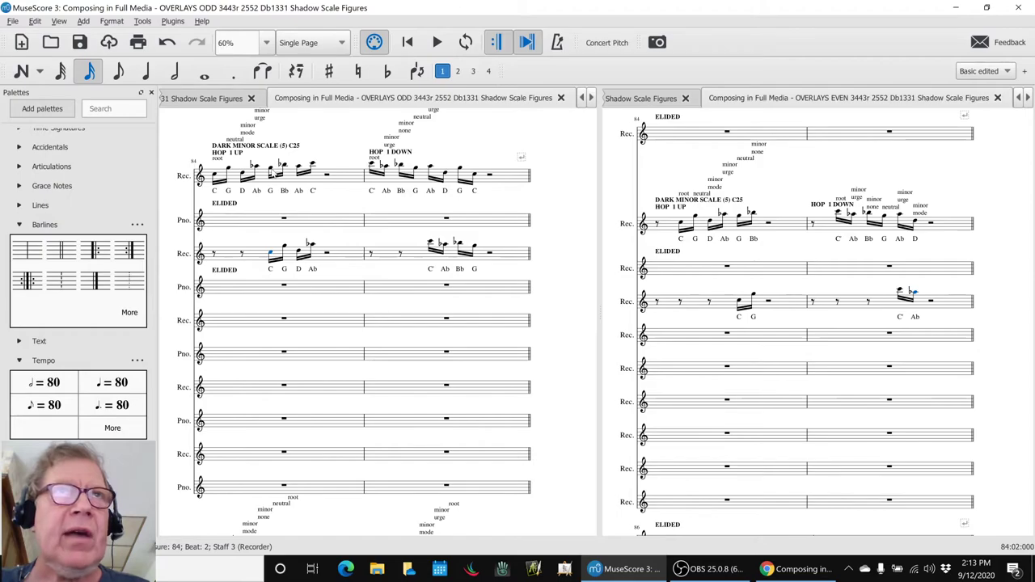
{"action": "key", "text": "Escape"}
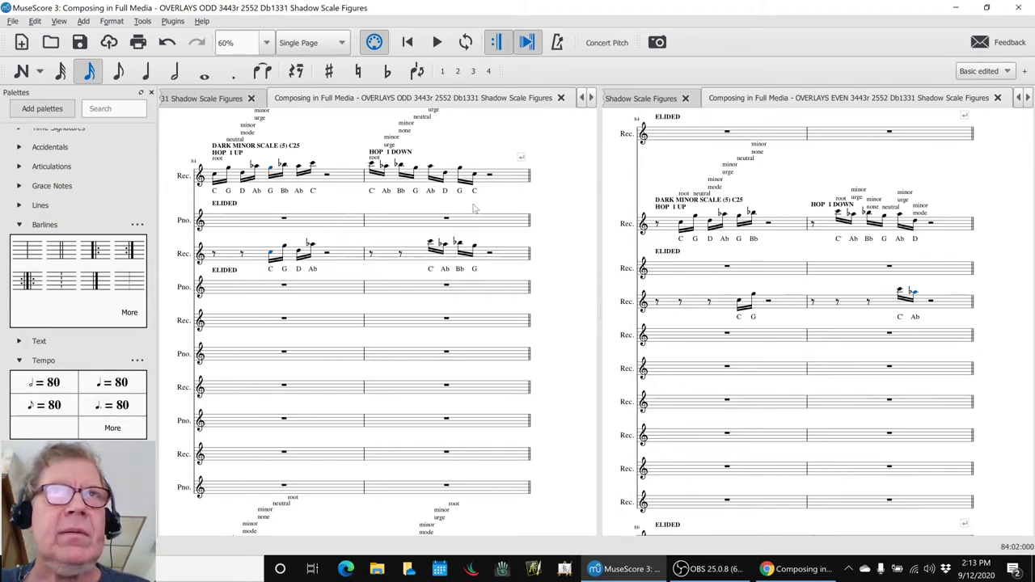
{"action": "key", "text": "Escape"}
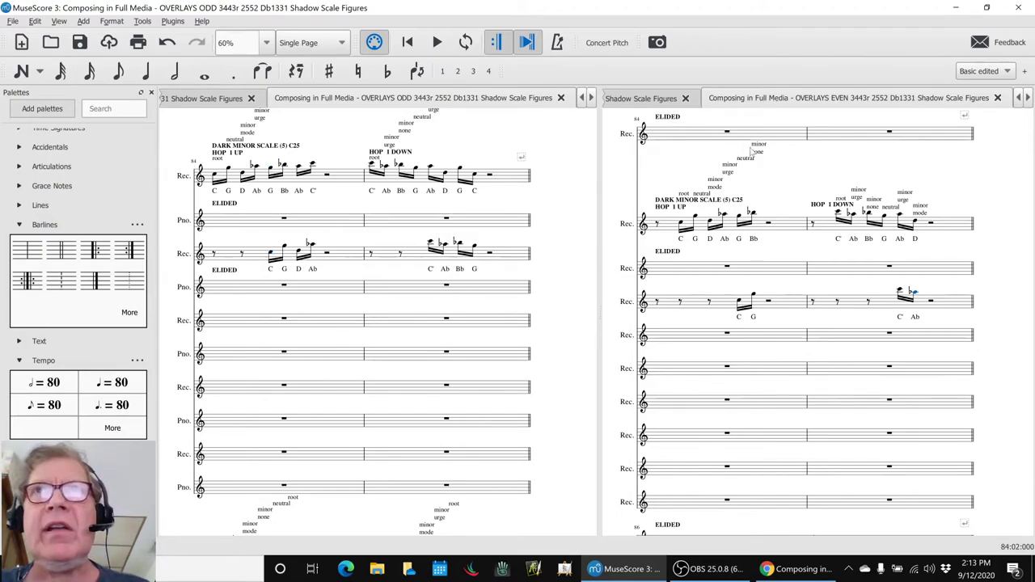
{"action": "left_click", "coordinate": [1028, 97]}
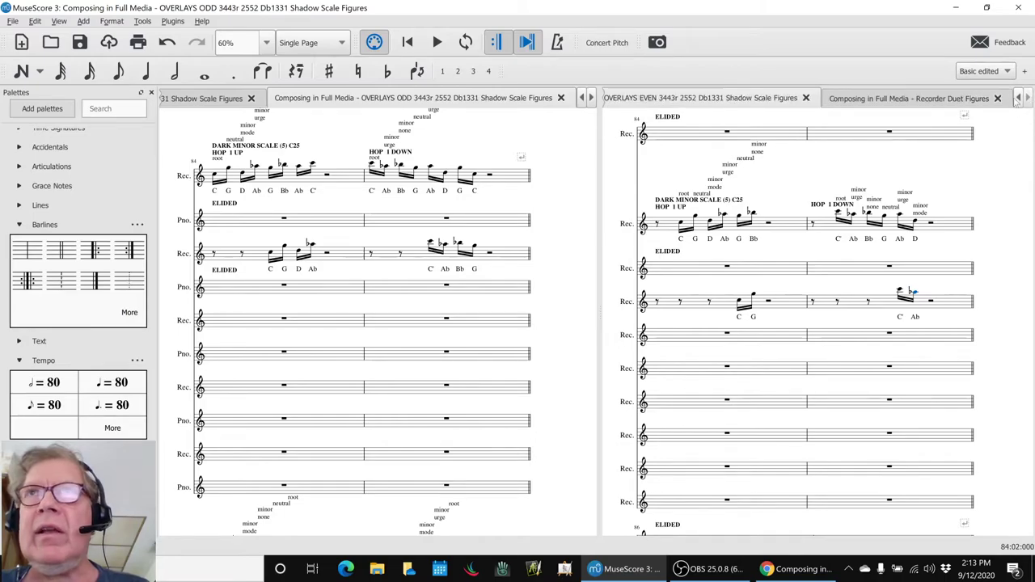
{"action": "left_click", "coordinate": [954, 97]}
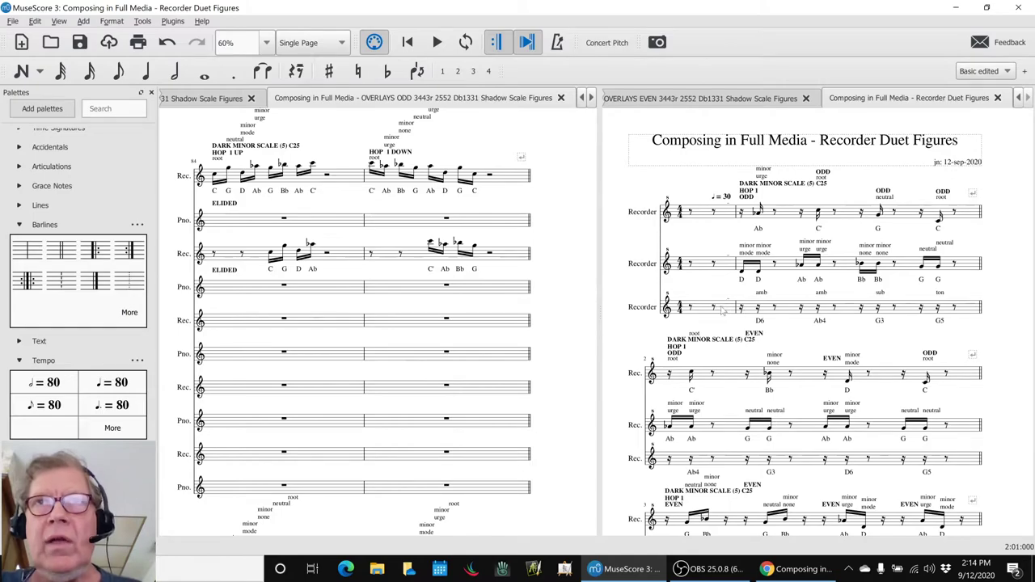
Step: Clear the selection and play the Recorder Duet Figures score from the beginning, then stop
{"action": "left_click", "coordinate": [723, 310]}
{"action": "left_click", "coordinate": [629, 342]}
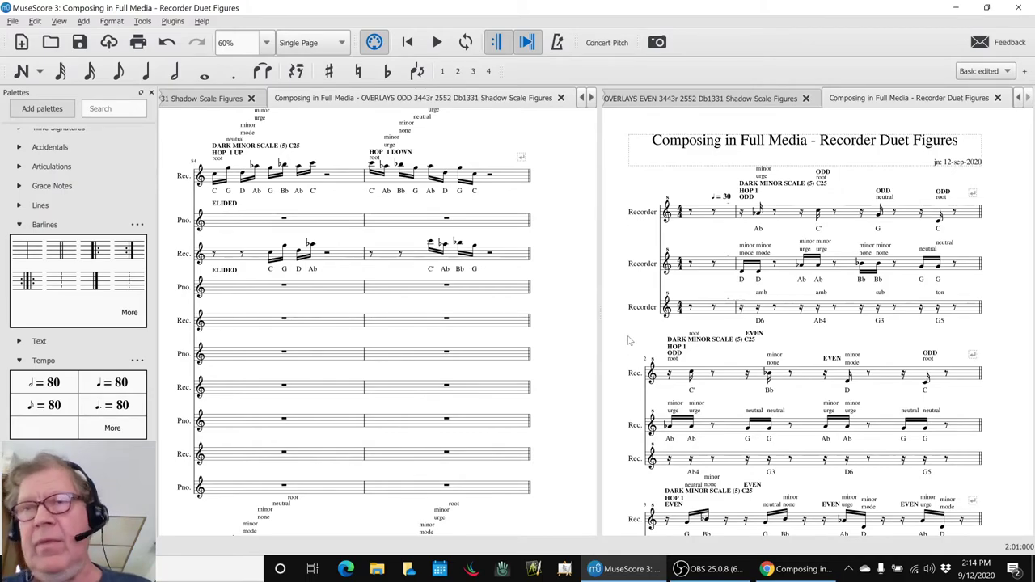
{"action": "left_click", "coordinate": [710, 271]}
{"action": "key", "text": "Escape"}
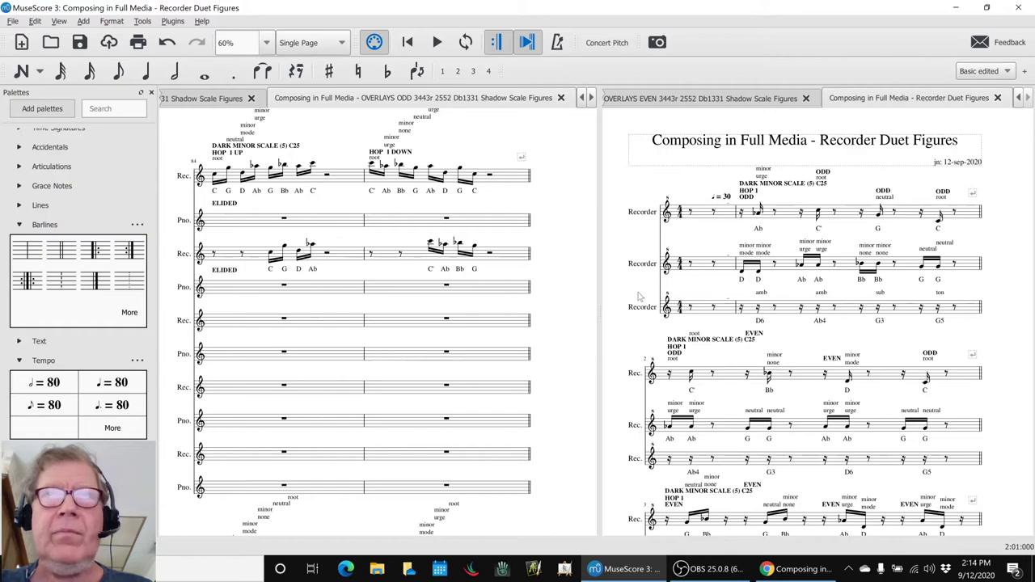
{"action": "key", "text": "space"}
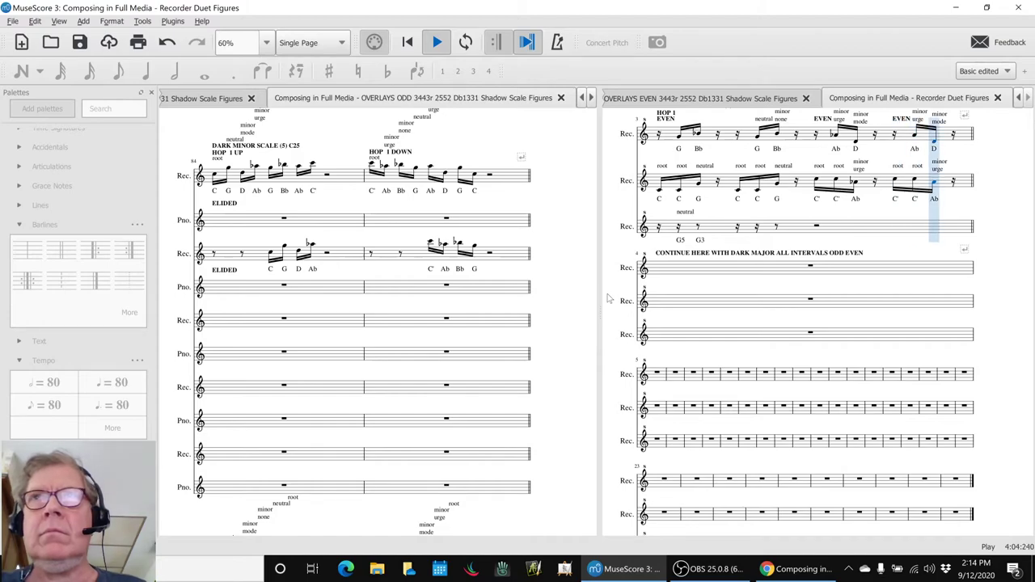
{"action": "key", "text": "space"}
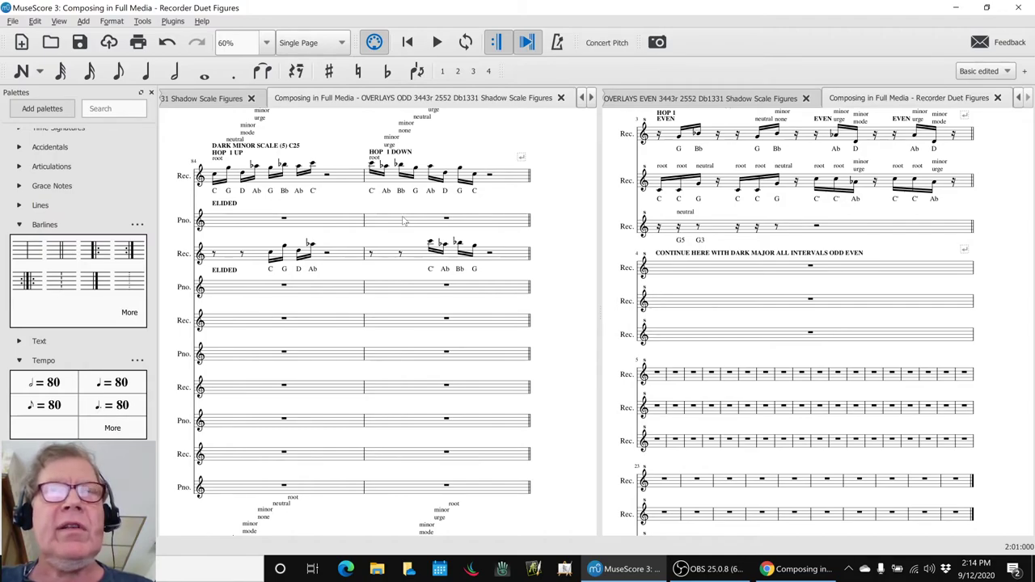
Step: Scroll to the Dark Full Scale C2552 hop 1 figure and play it from the F note
{"action": "scroll", "coordinate": [404, 220], "scroll_direction": "down", "scroll_amount": 10}
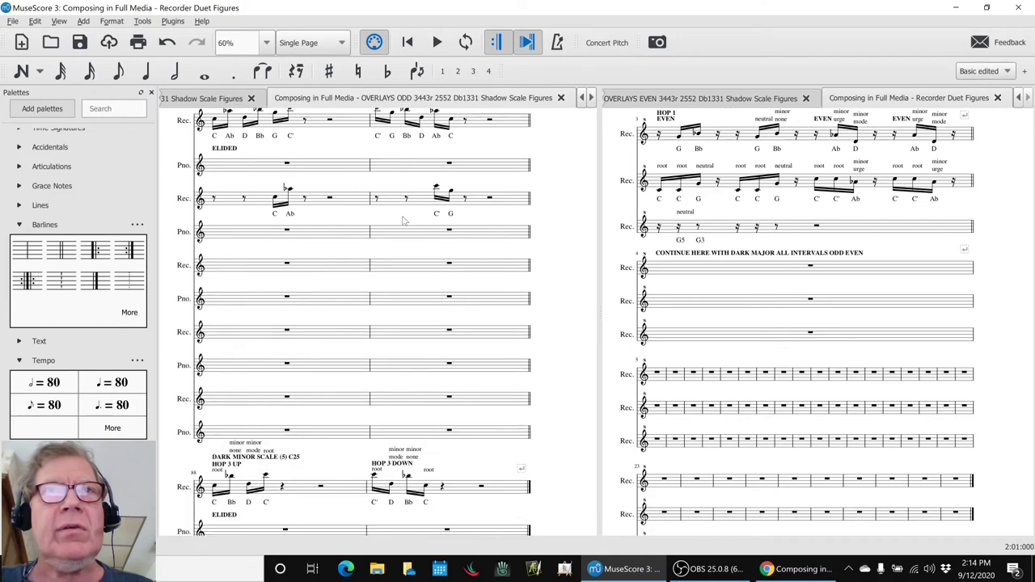
{"action": "scroll", "coordinate": [404, 220], "scroll_direction": "down", "scroll_amount": 10}
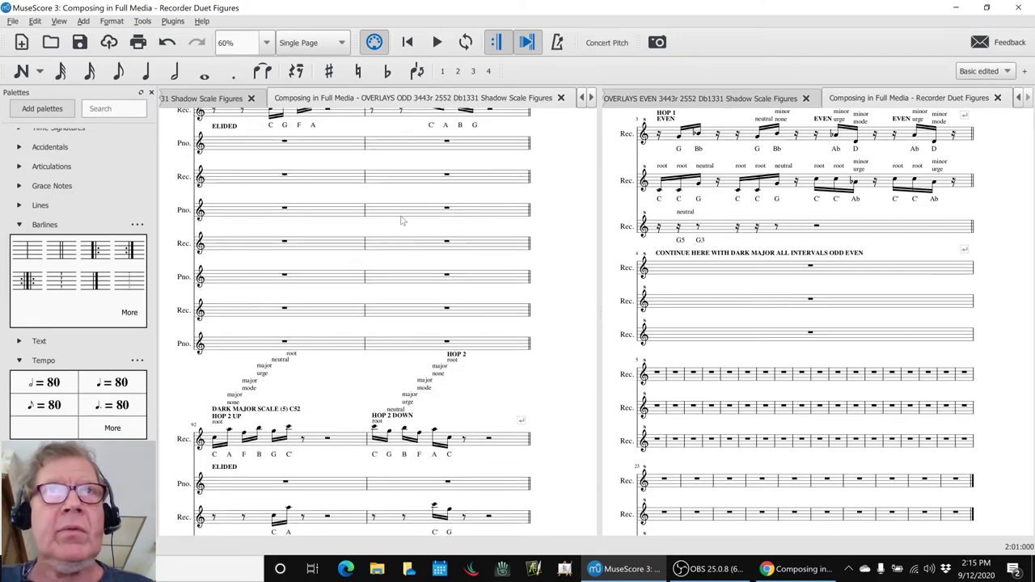
{"action": "scroll", "coordinate": [401, 220], "scroll_direction": "down", "scroll_amount": 10}
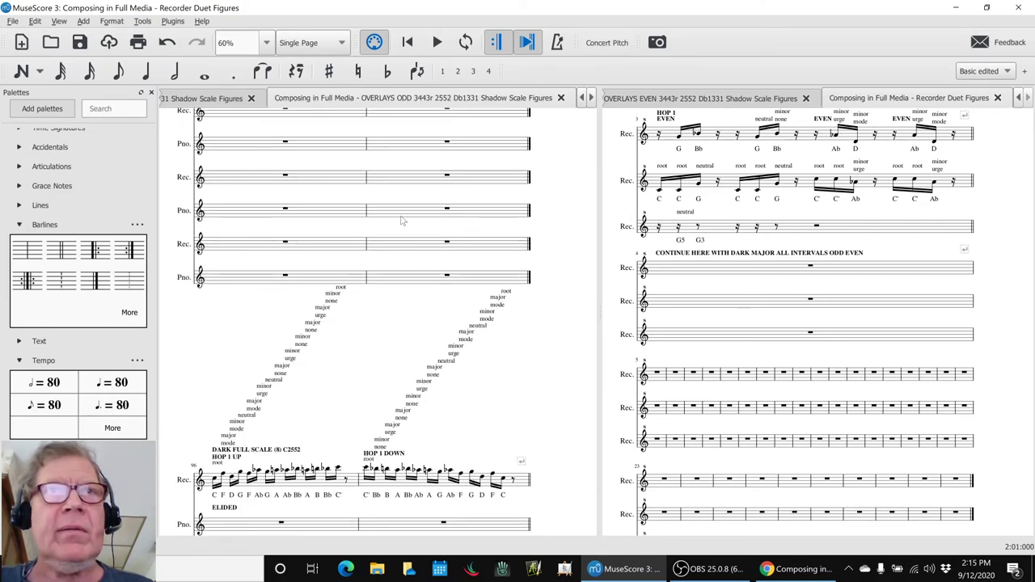
{"action": "scroll", "coordinate": [392, 221], "scroll_direction": "down", "scroll_amount": 1}
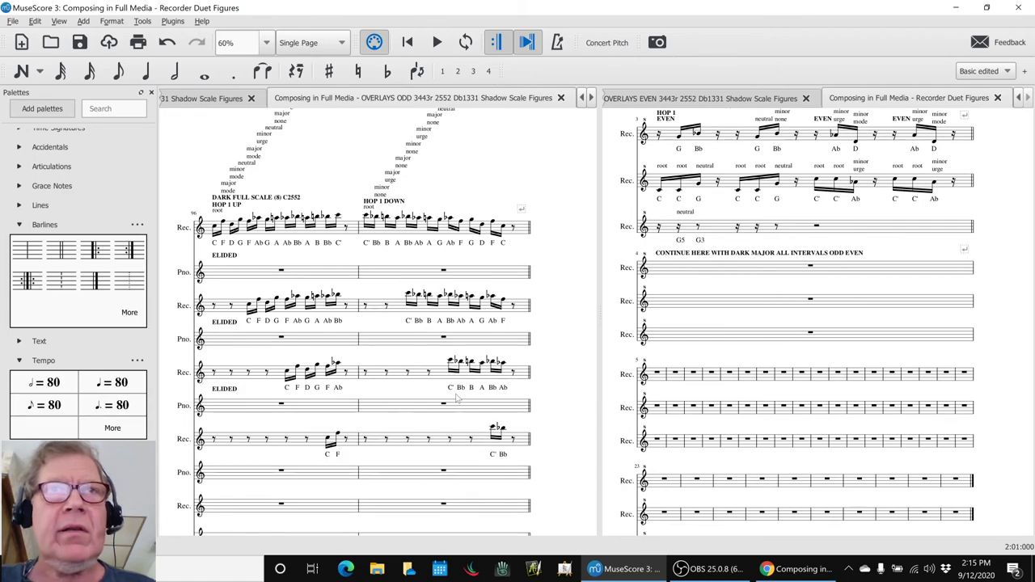
{"action": "left_click", "coordinate": [339, 440]}
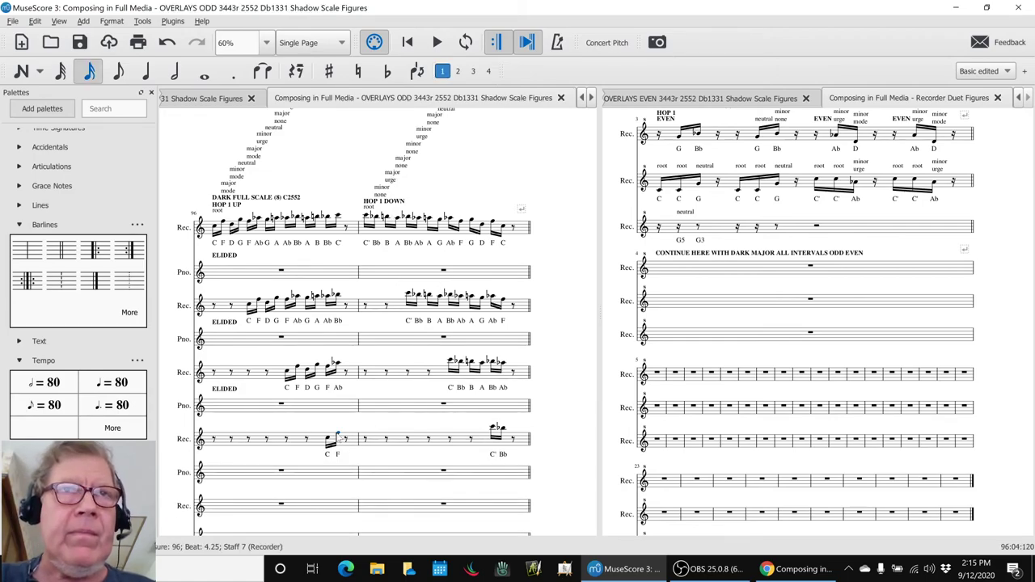
{"action": "key", "text": "space"}
{"action": "key", "text": "space"}
Step: Play the hop 2 figure from its Ab note, stop, and replay it
{"action": "left_click", "coordinate": [503, 336]}
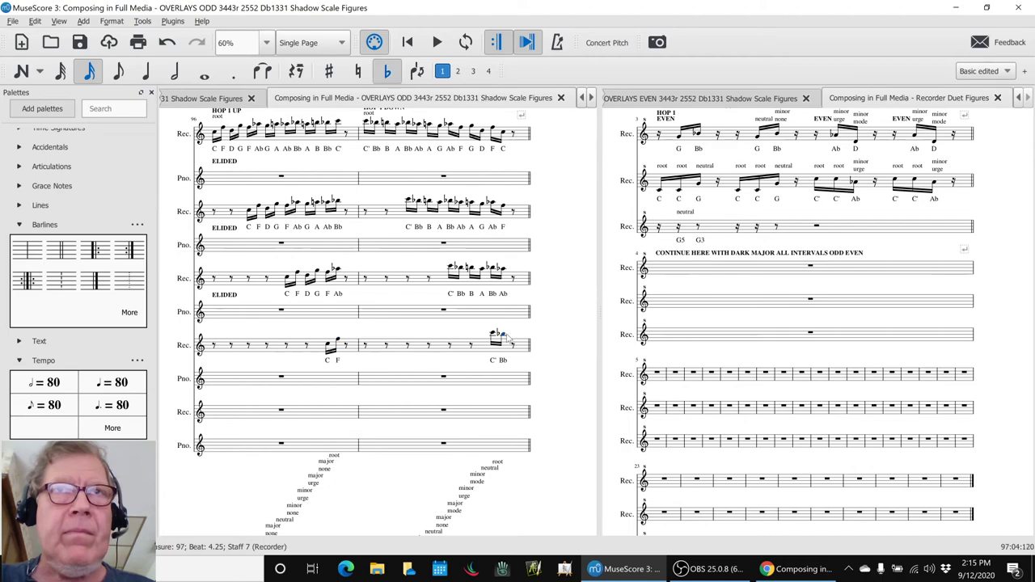
{"action": "scroll", "coordinate": [507, 338], "scroll_direction": "down", "scroll_amount": 4}
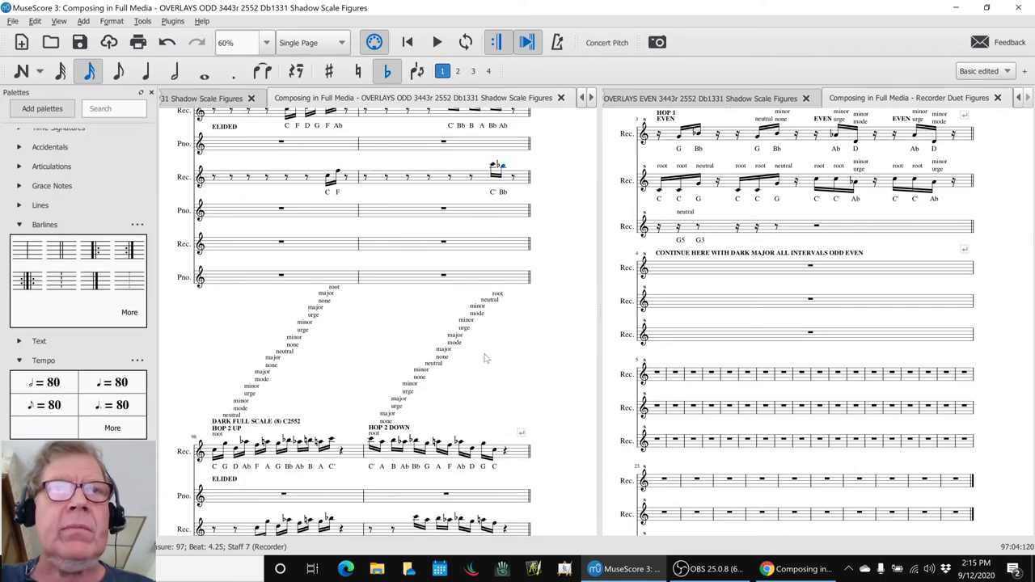
{"action": "scroll", "coordinate": [372, 429], "scroll_direction": "down", "scroll_amount": 5}
{"action": "left_click", "coordinate": [329, 377]}
{"action": "key", "text": "space"}
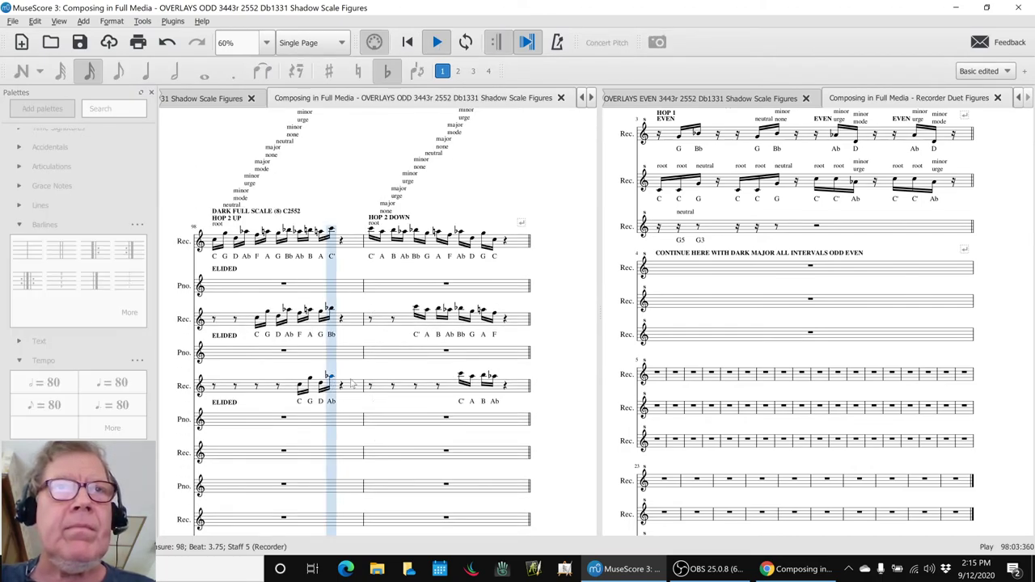
{"action": "key", "text": "space"}
{"action": "key", "text": "space"}
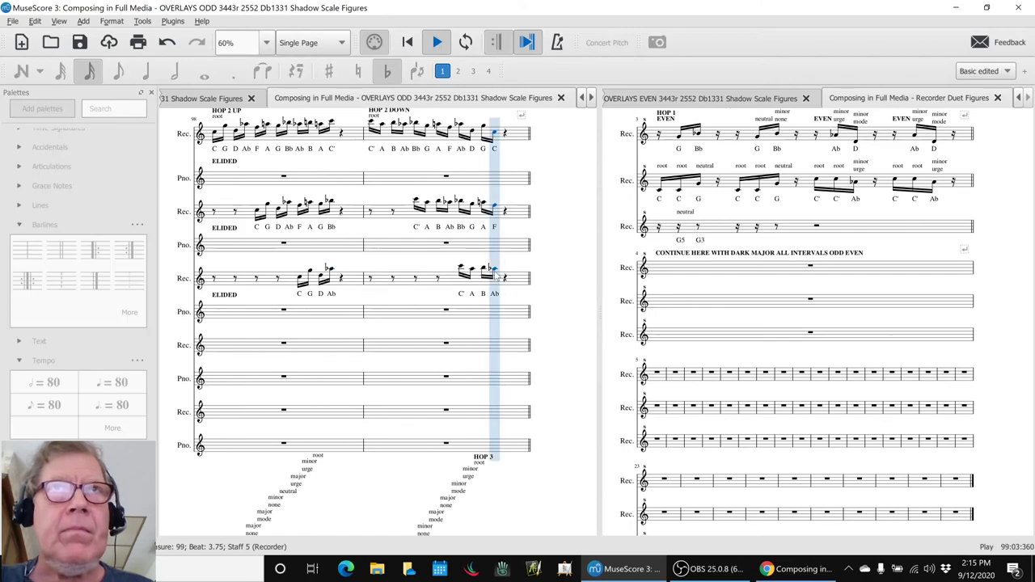
{"action": "key", "text": "space"}
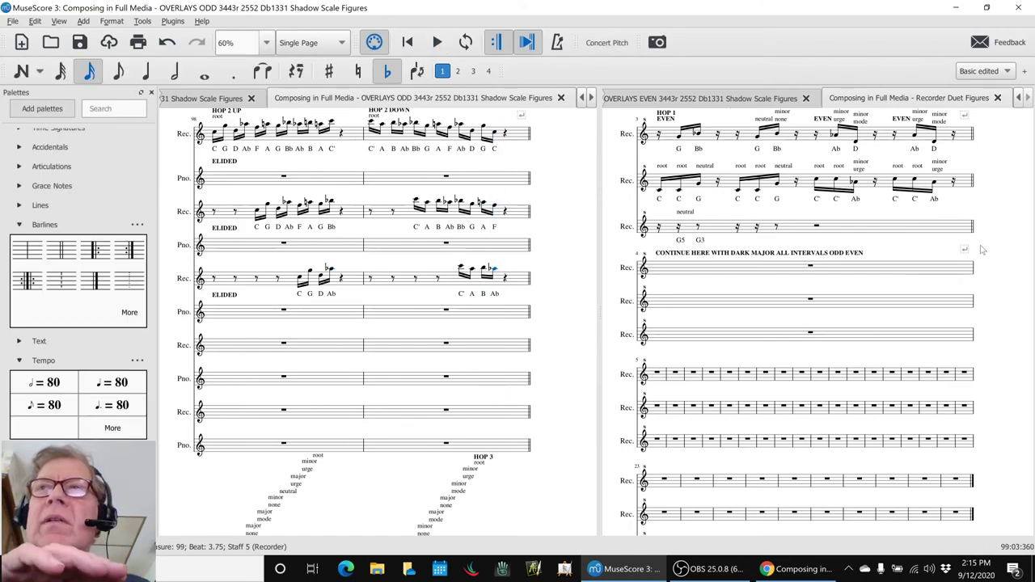
Step: Return focus to the Recorder Duet Figures score and scroll its view
{"action": "left_click", "coordinate": [997, 275]}
{"action": "scroll", "coordinate": [948, 293], "scroll_direction": "up", "scroll_amount": 2}
{"action": "scroll", "coordinate": [945, 294], "scroll_direction": "down", "scroll_amount": 2}
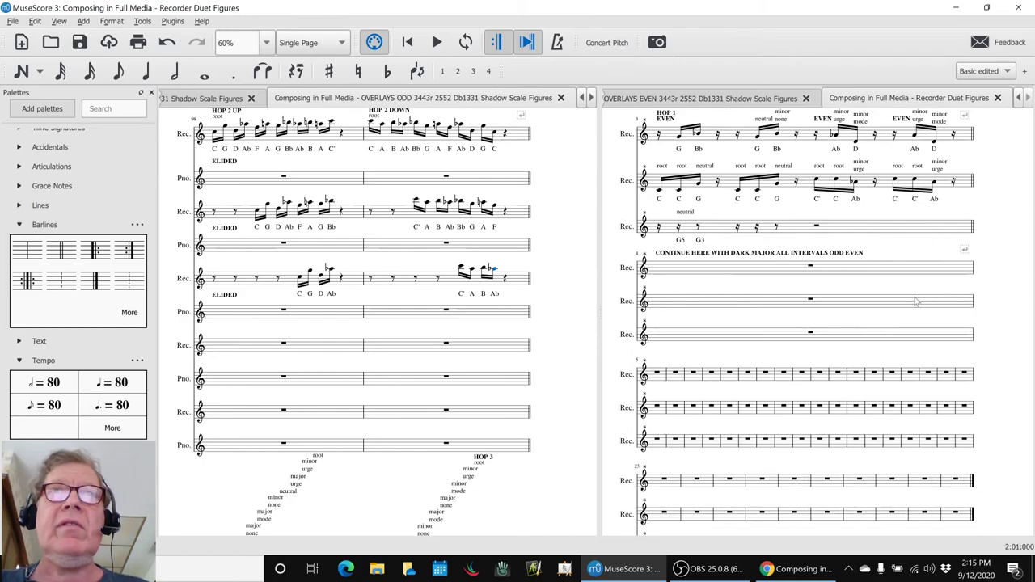
{"action": "scroll", "coordinate": [582, 241], "scroll_direction": "up", "scroll_amount": 1}
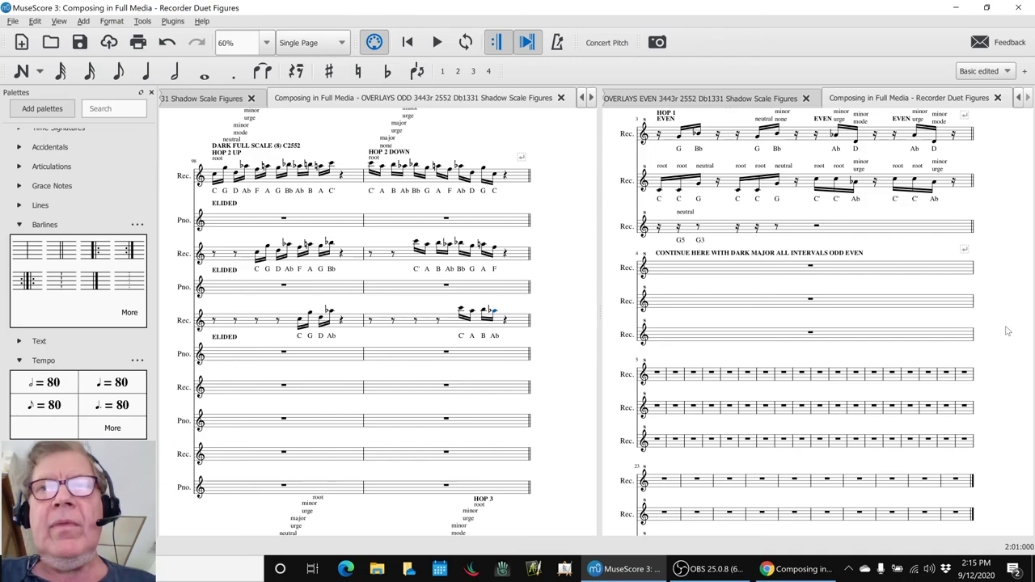
Step: Bring the OBS Studio streaming window to the front from the taskbar
{"action": "left_click", "coordinate": [730, 569]}
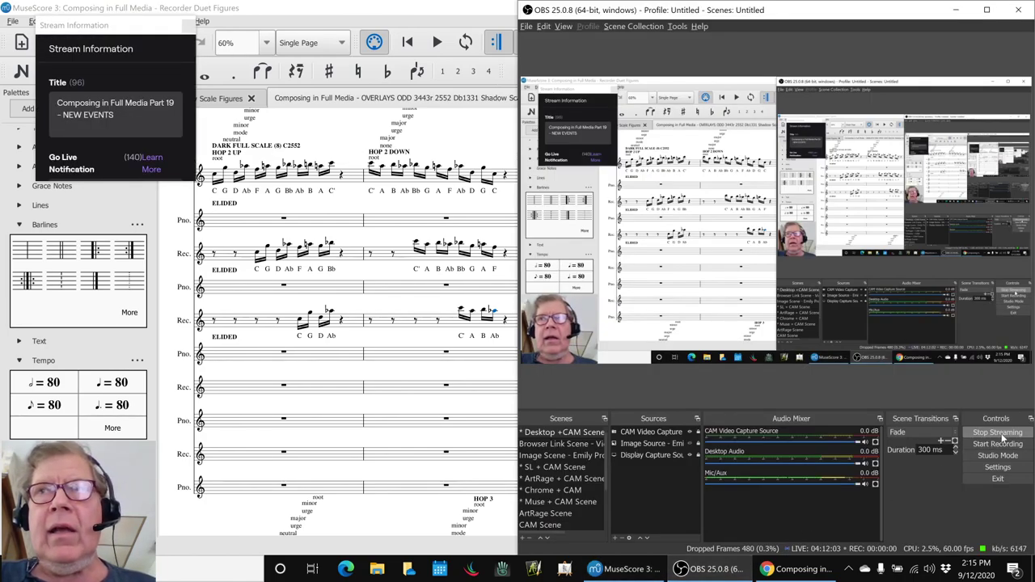